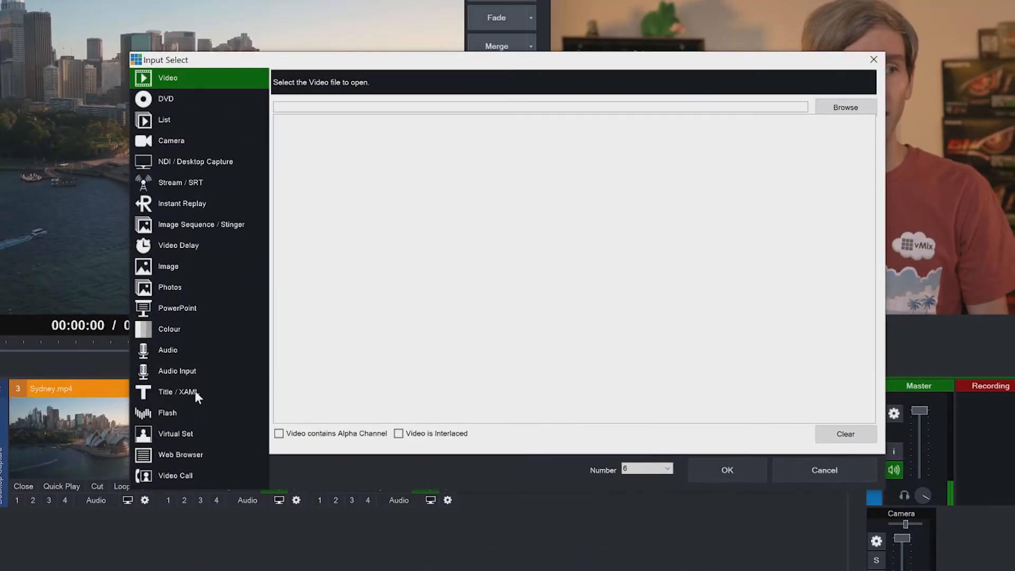
Look through the GT title, ticker, scoreboard, social, text and timer templates available for a new title input
{"action": "left_click", "coordinate": [195, 391]}
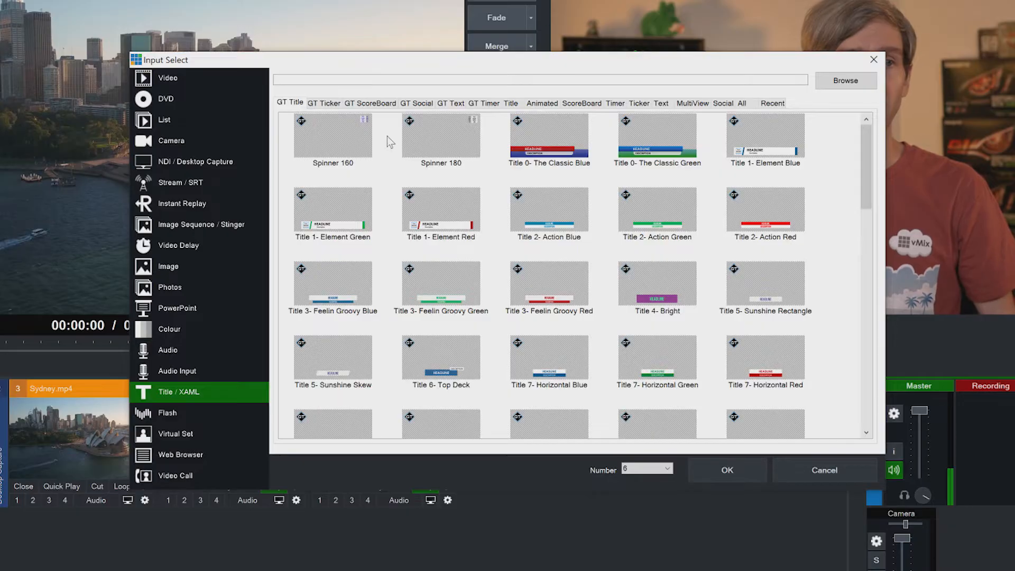
{"action": "scroll", "coordinate": [450, 190], "scroll_direction": "down", "scroll_amount": 7}
{"action": "scroll", "coordinate": [515, 244], "scroll_direction": "up", "scroll_amount": 5}
{"action": "left_click", "coordinate": [324, 104]}
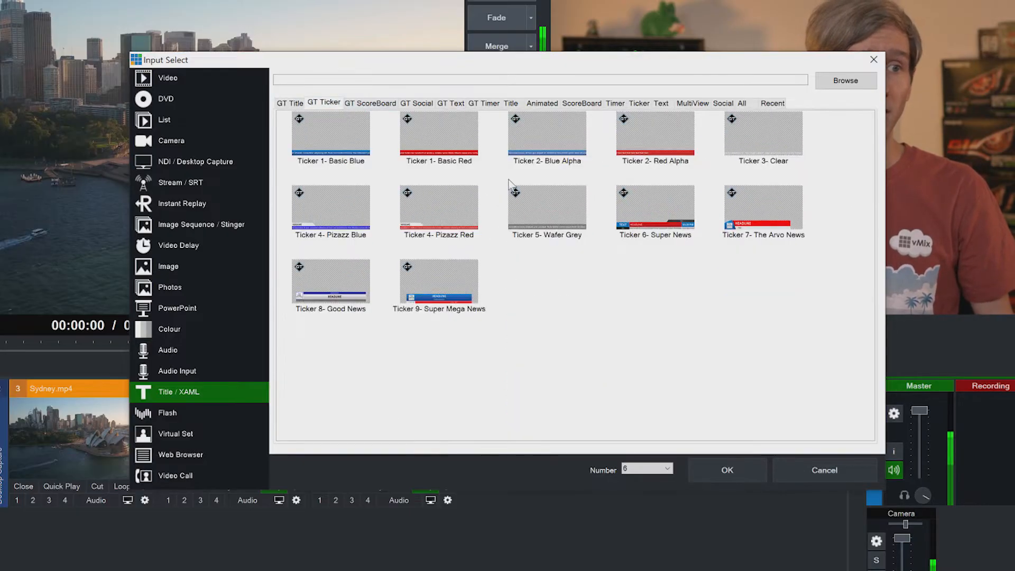
{"action": "left_click", "coordinate": [370, 103]}
{"action": "left_click", "coordinate": [420, 102]}
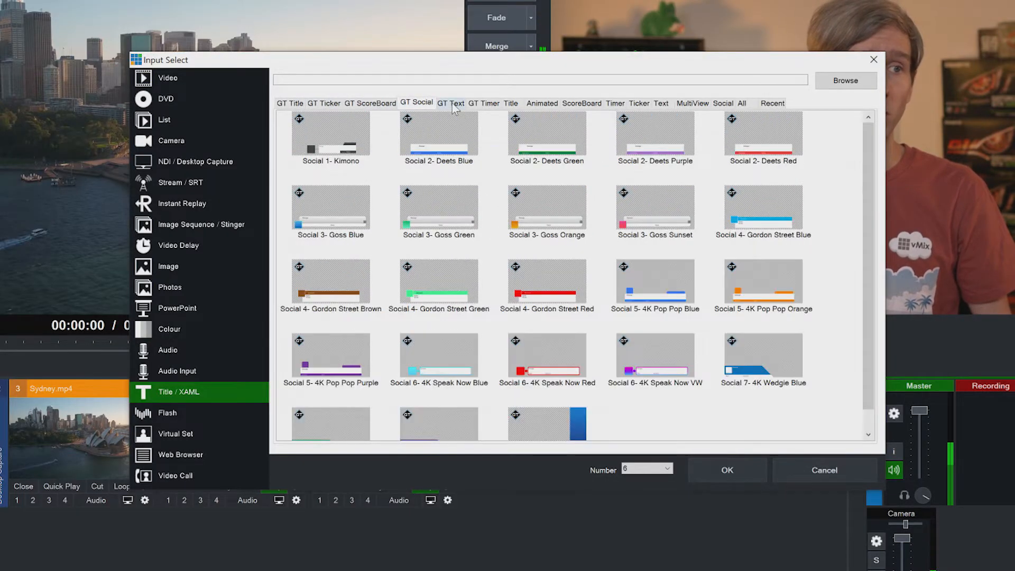
{"action": "left_click", "coordinate": [453, 103]}
{"action": "left_click", "coordinate": [491, 103]}
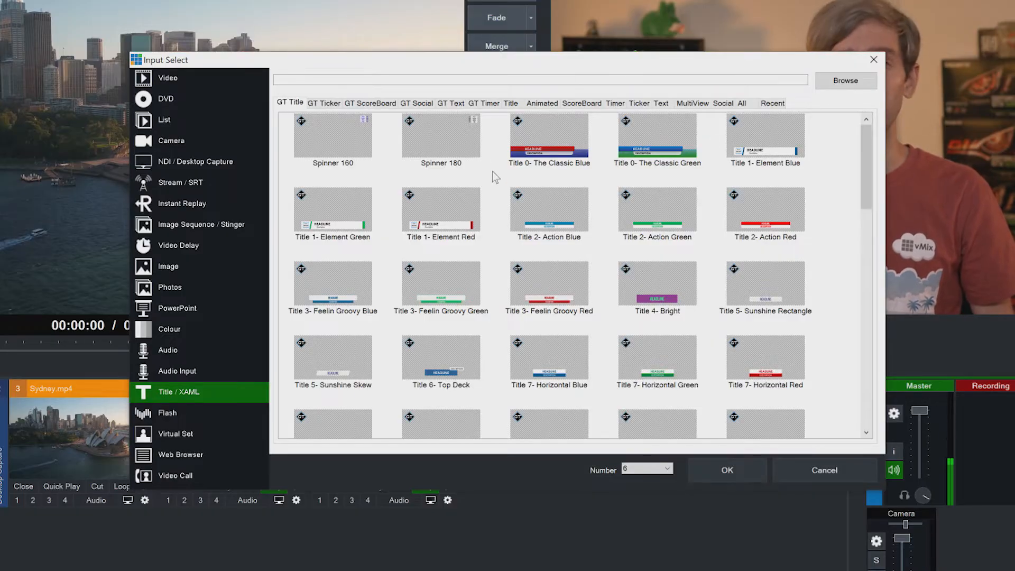
Add the "Title 7- Horizontal Blue" GT title template as an input and show it in the preview
{"action": "scroll", "coordinate": [491, 173], "scroll_direction": "down", "scroll_amount": 5}
{"action": "scroll", "coordinate": [488, 205], "scroll_direction": "up", "scroll_amount": 5}
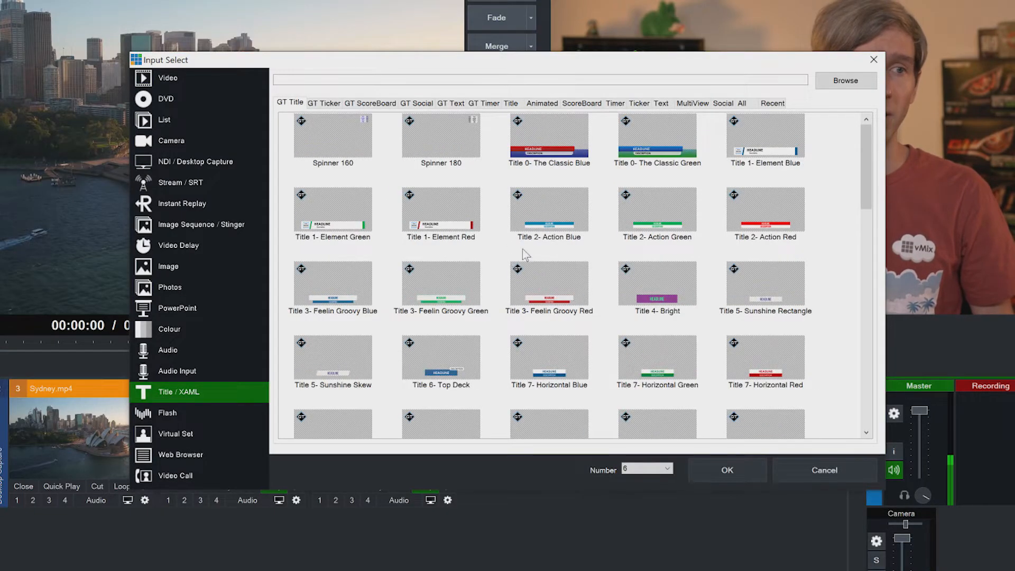
{"action": "left_click", "coordinate": [563, 348]}
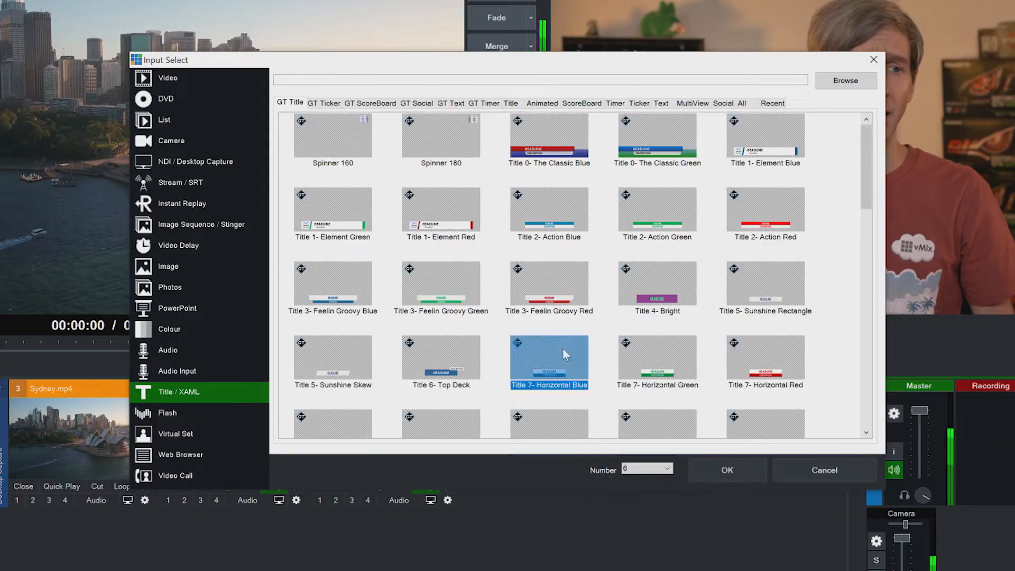
{"action": "left_click", "coordinate": [729, 470]}
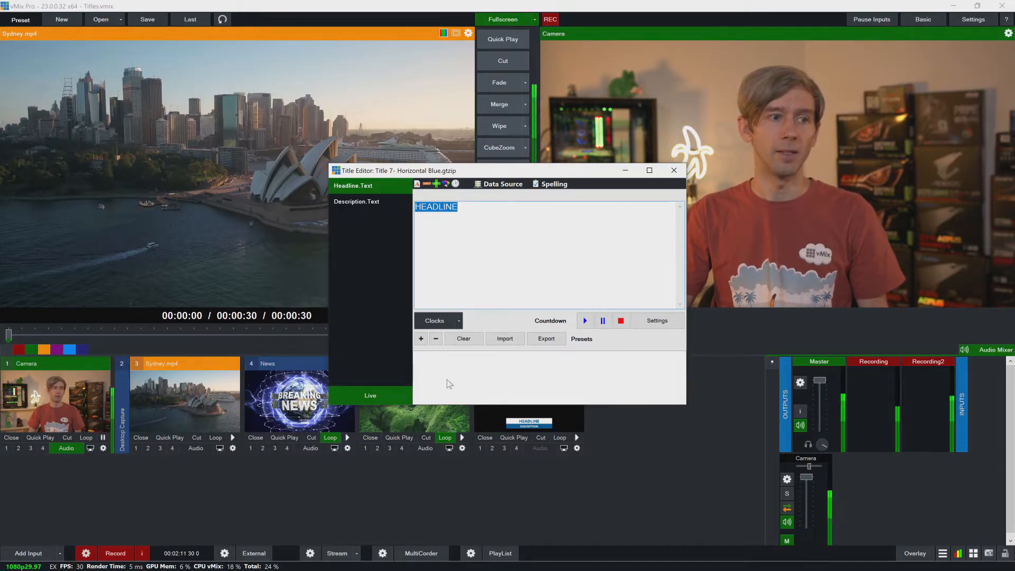
{"action": "left_click", "coordinate": [561, 422]}
{"action": "double_click", "coordinate": [560, 422]}
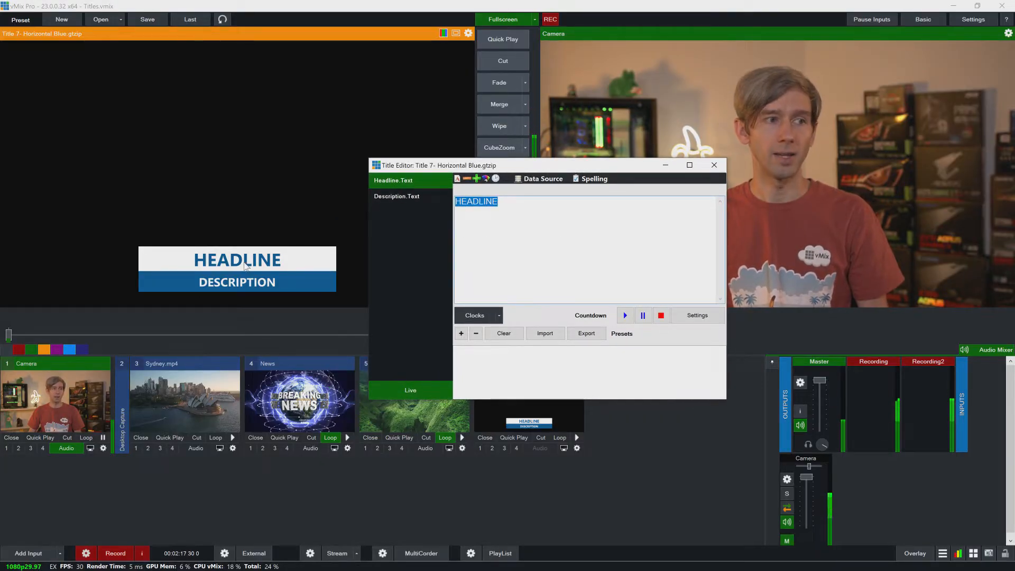
Replace the title's headline text with the presenter's first name and its description text with "Person"
{"action": "left_click", "coordinate": [410, 196]}
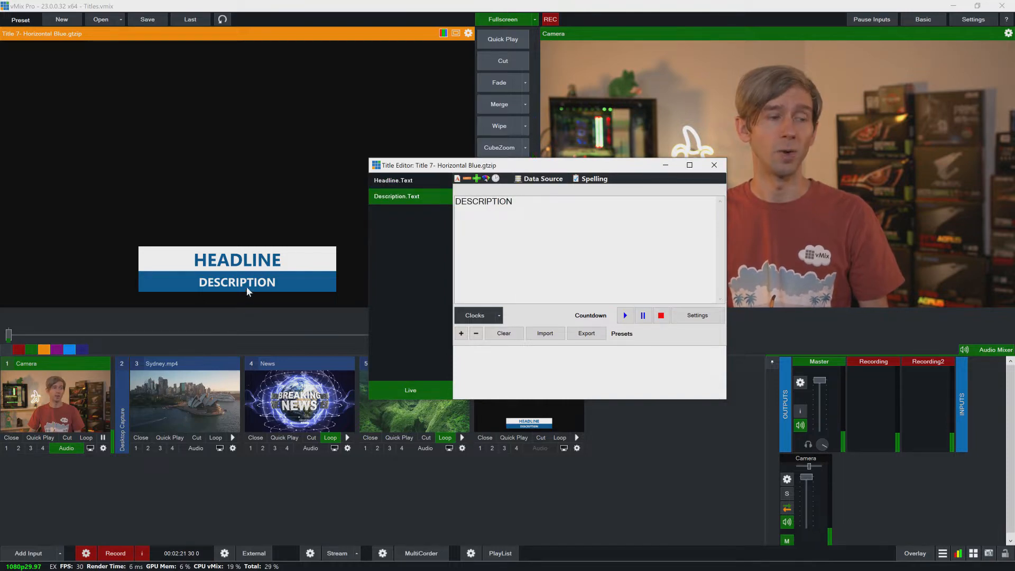
{"action": "left_click", "coordinate": [398, 179]}
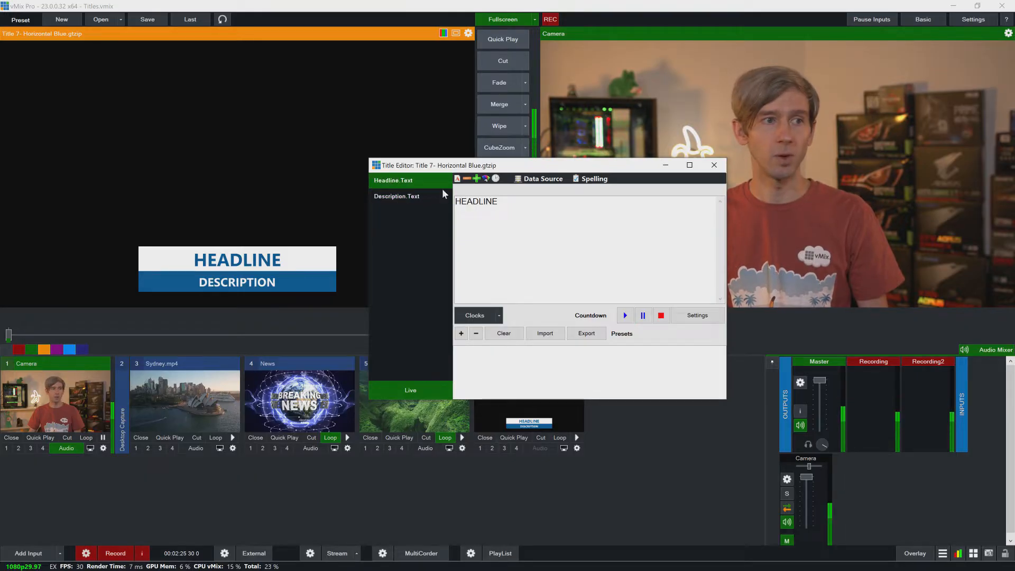
{"action": "left_click_drag", "start_coordinate": [517, 204], "coordinate": [418, 202]}
{"action": "type", "text": "Tim"}
{"action": "left_click", "coordinate": [402, 197]}
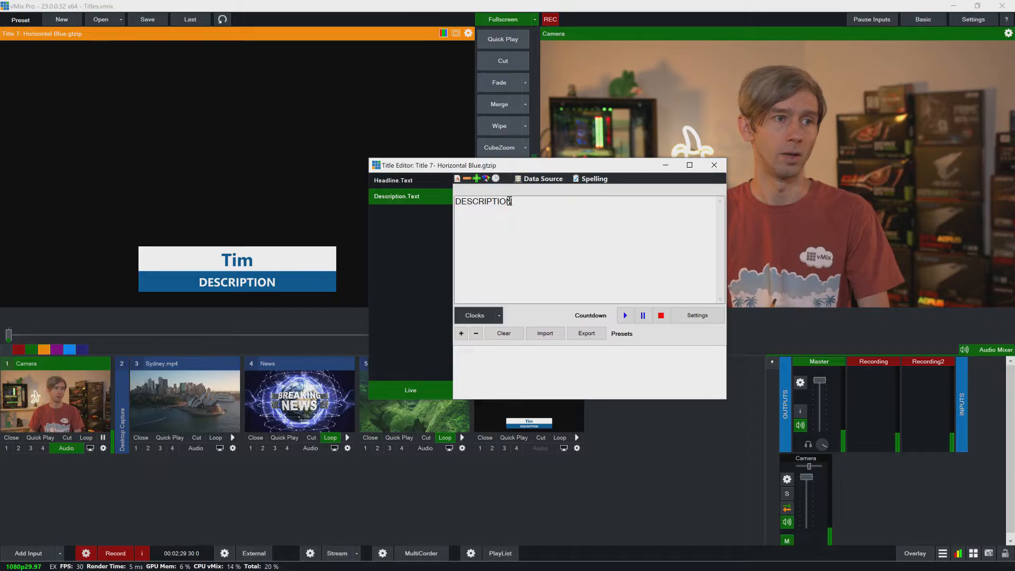
{"action": "left_click_drag", "start_coordinate": [510, 201], "coordinate": [427, 205]}
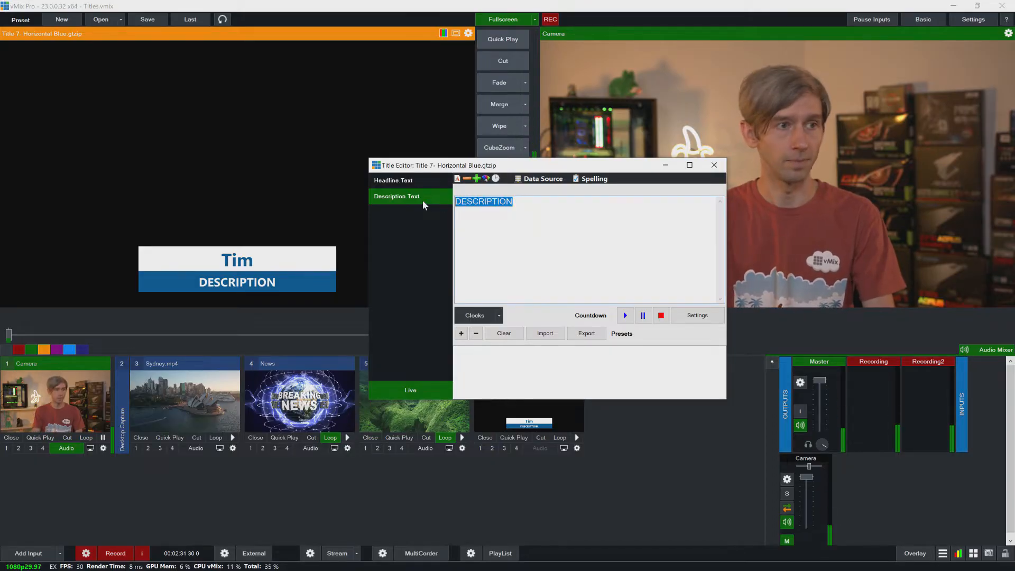
{"action": "type", "text": "Person"}
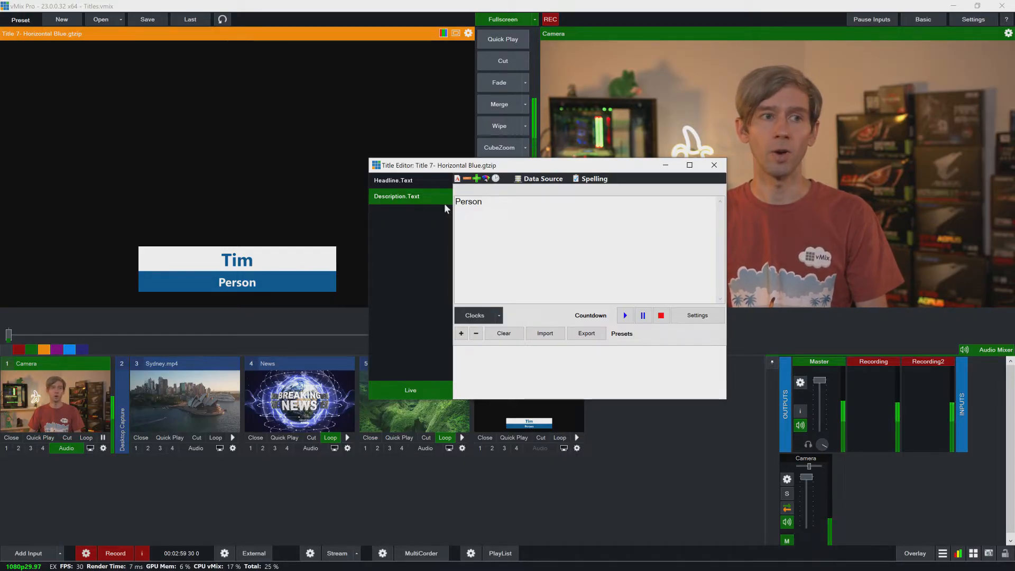
Extend the title's description to "Person!!!!!!" and turn live updating back on to apply it
{"action": "left_click", "coordinate": [492, 201]}
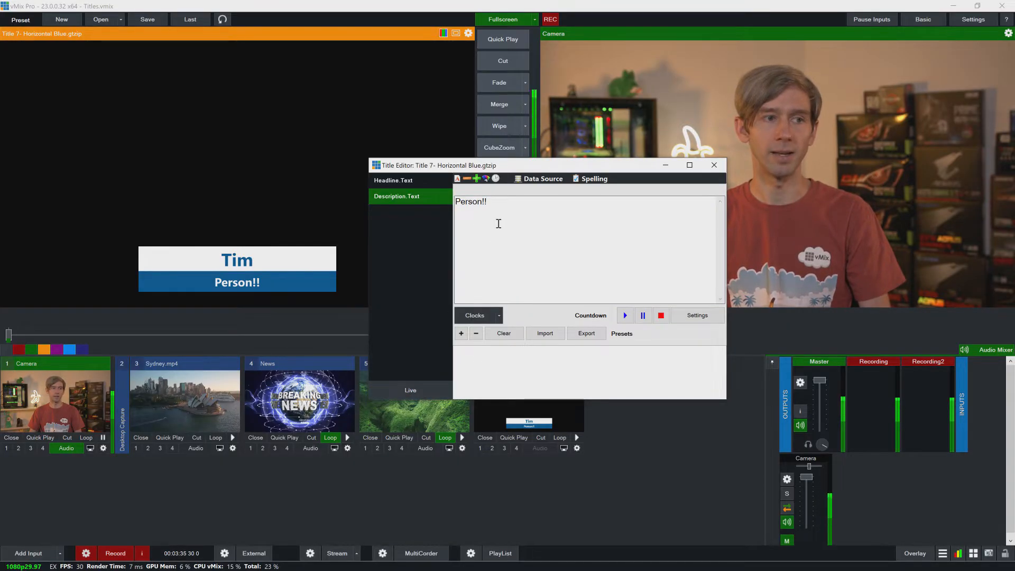
{"action": "type", "text": "!!!"}
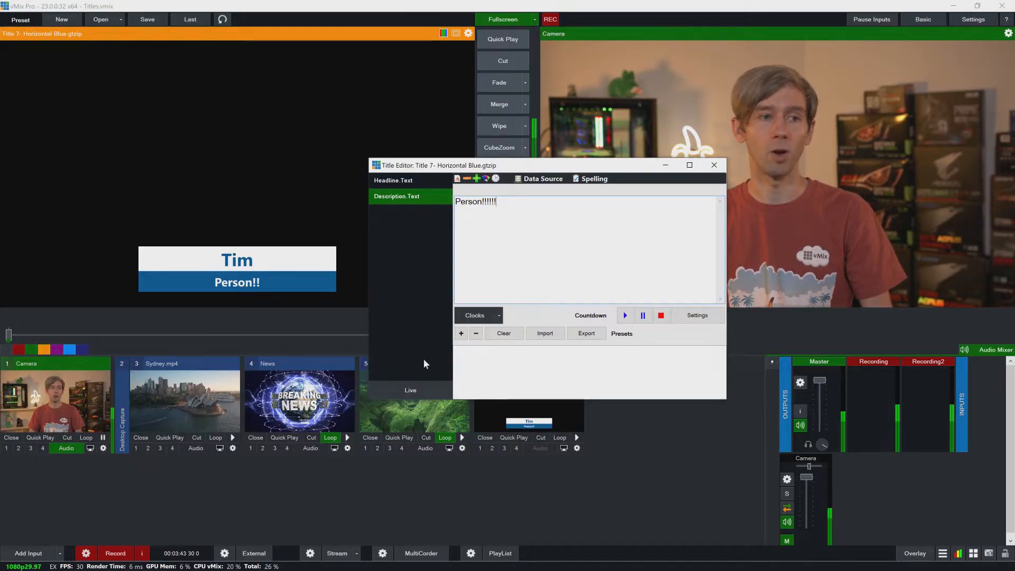
{"action": "left_click", "coordinate": [410, 390]}
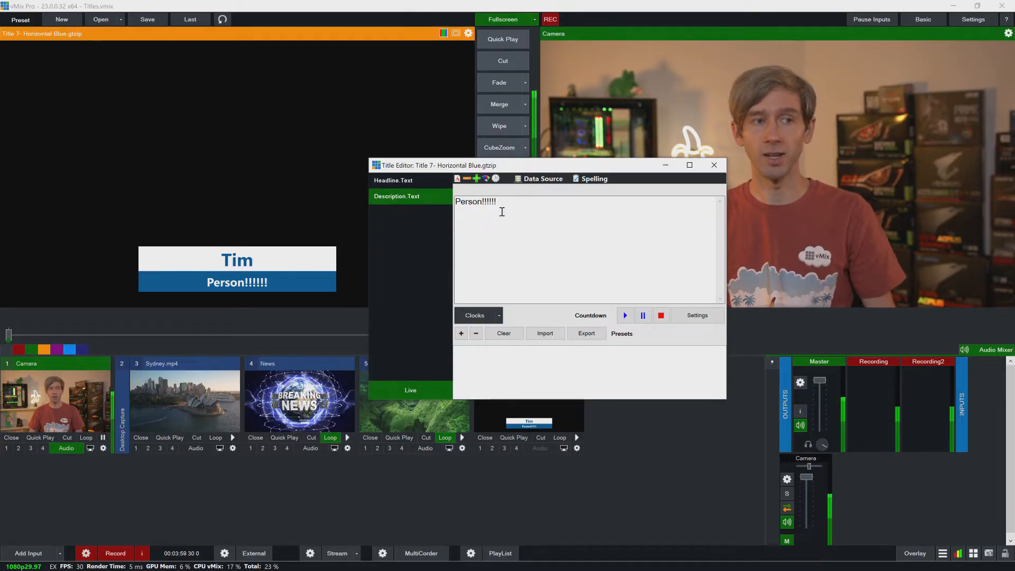
Review the headline's font, weight, style and size settings and accept them as they are
{"action": "left_click", "coordinate": [424, 184]}
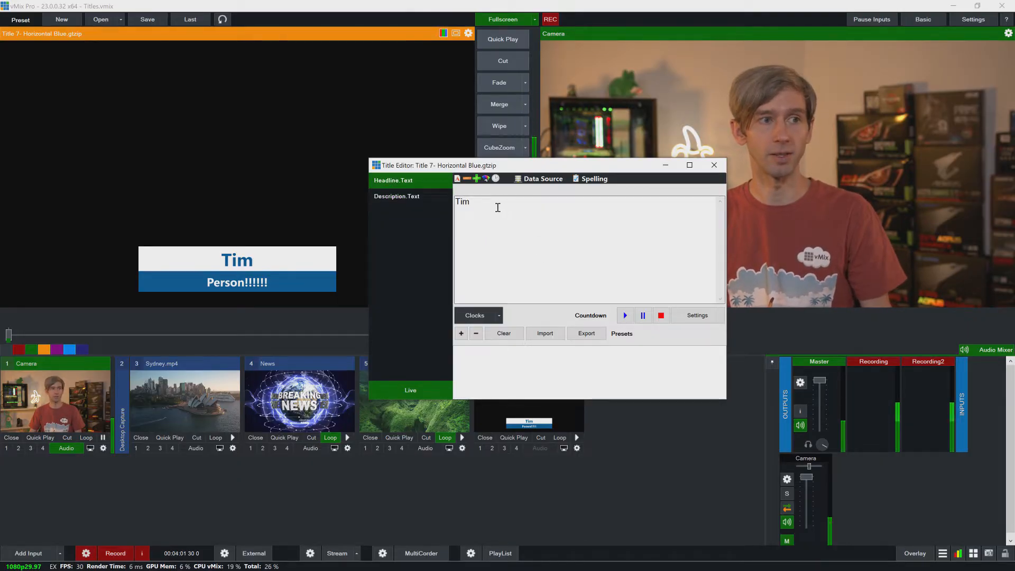
{"action": "left_click", "coordinate": [457, 179]}
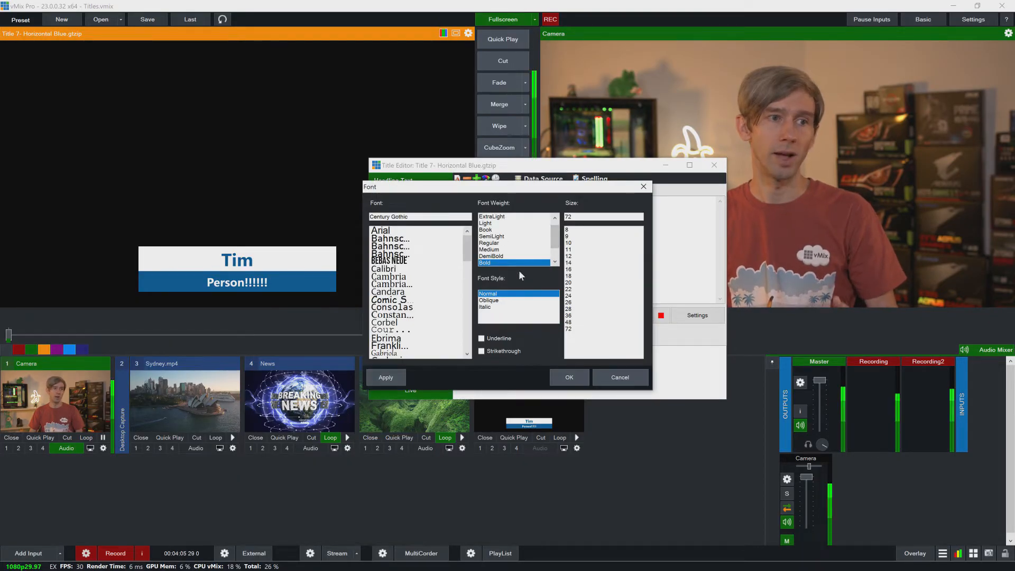
{"action": "left_click", "coordinate": [570, 378]}
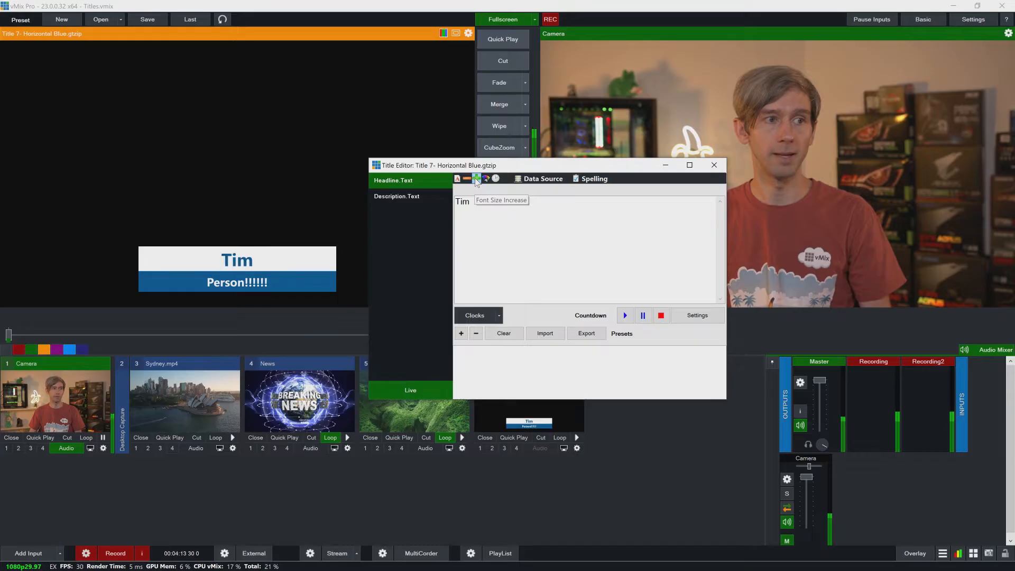
Change the headline's text colour to turquoise
{"action": "left_click", "coordinate": [489, 181]}
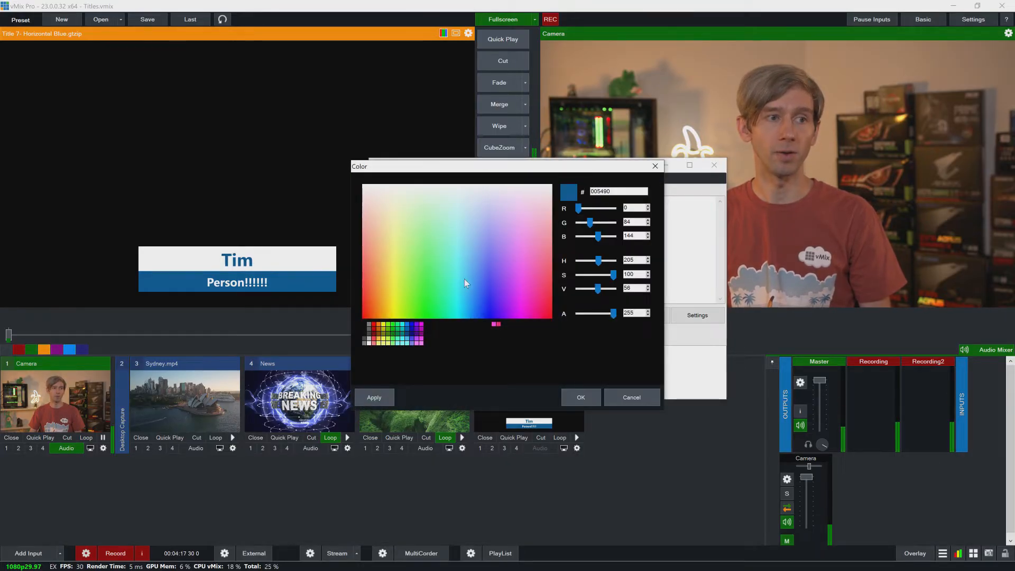
{"action": "left_click", "coordinate": [456, 286]}
{"action": "left_click", "coordinate": [453, 299]}
{"action": "left_click", "coordinate": [582, 397]}
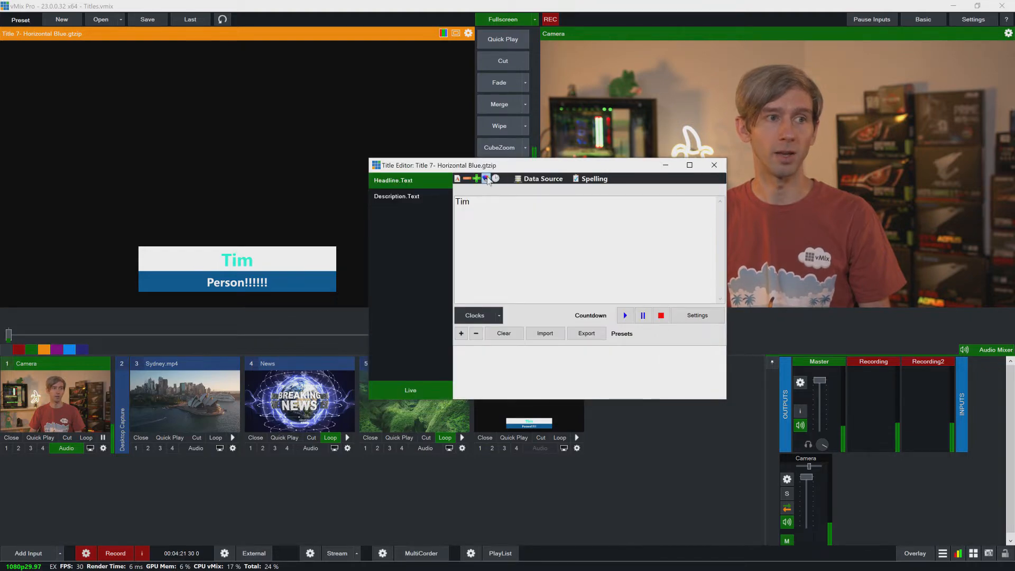
Set the headline's text colour to dark red using a preset colour swatch
{"action": "left_click", "coordinate": [489, 181]}
{"action": "left_click", "coordinate": [374, 329]}
{"action": "left_click", "coordinate": [588, 398]}
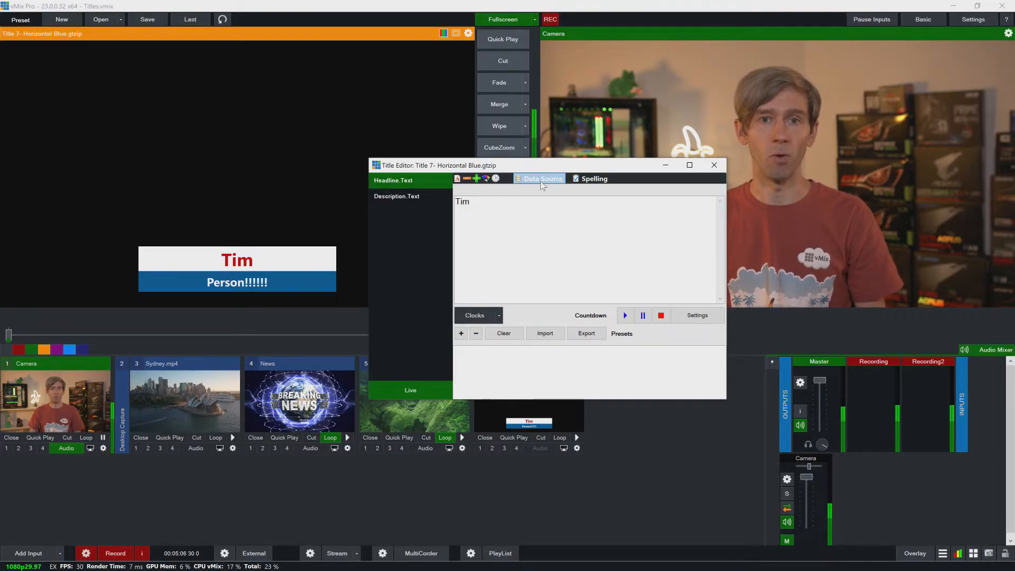
Run the spelling check on the title and look through the clock and date formats available for the headline
{"action": "left_click", "coordinate": [592, 180]}
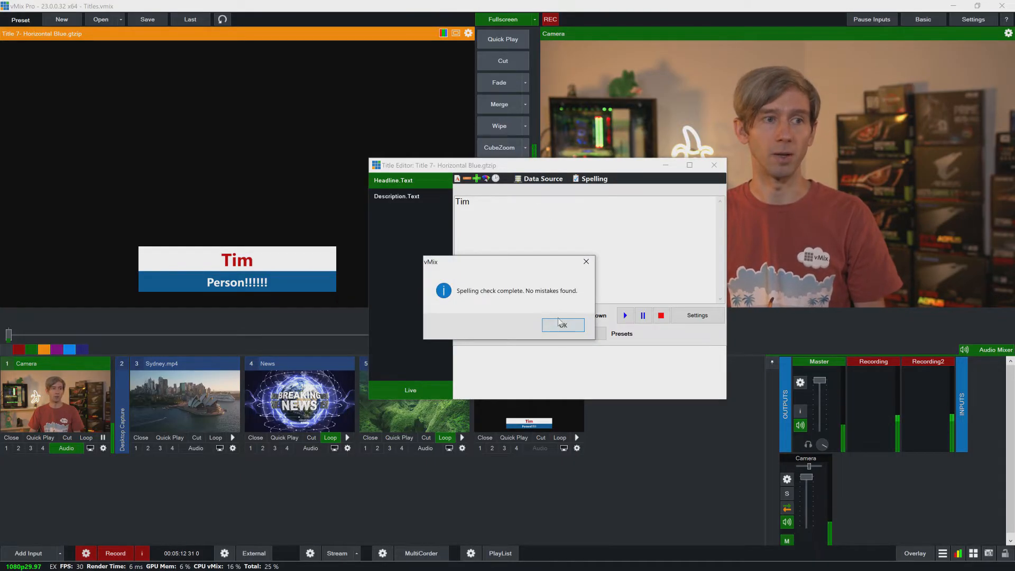
{"action": "left_click", "coordinate": [576, 323]}
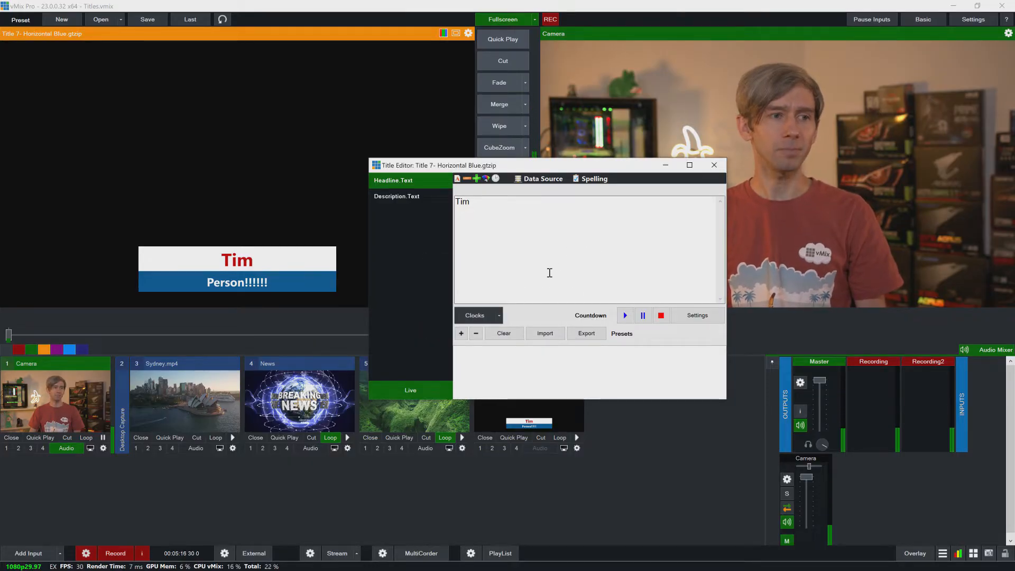
{"action": "left_click", "coordinate": [500, 316]}
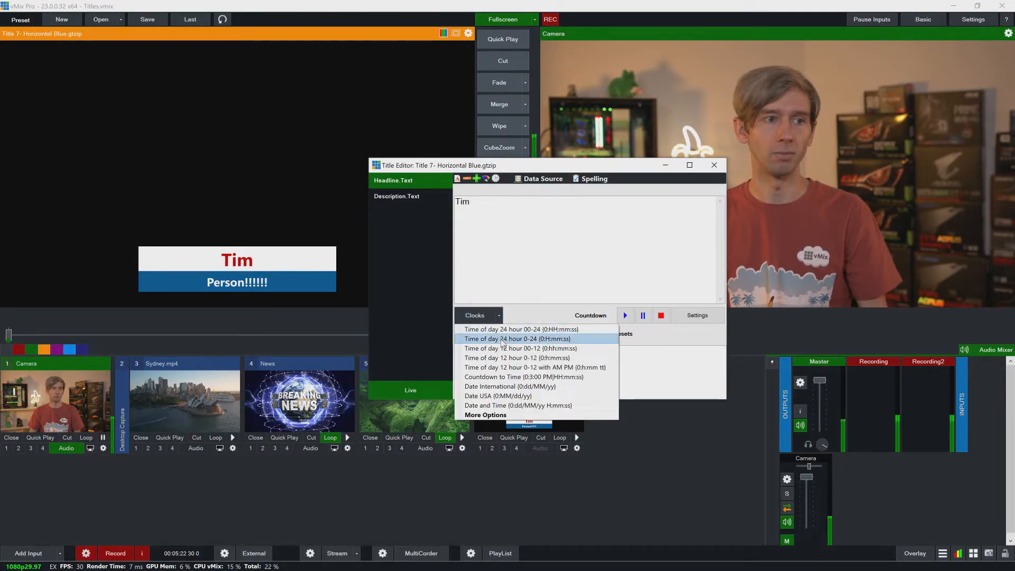
{"action": "left_click", "coordinate": [552, 274]}
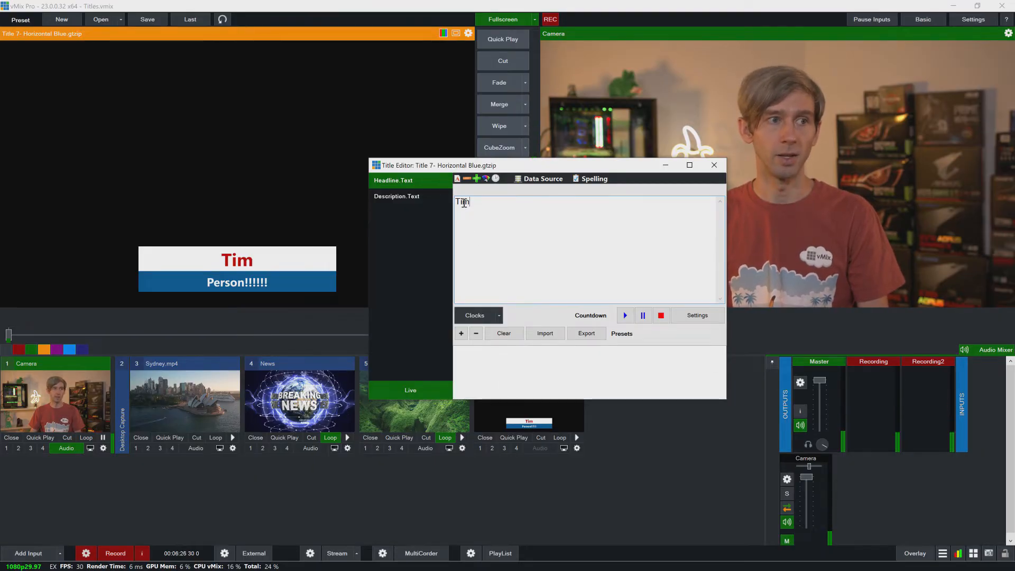
Save the current title text as a preset, plus two variants with the headline's first letter replaced by J and K
{"action": "left_click", "coordinate": [476, 349]}
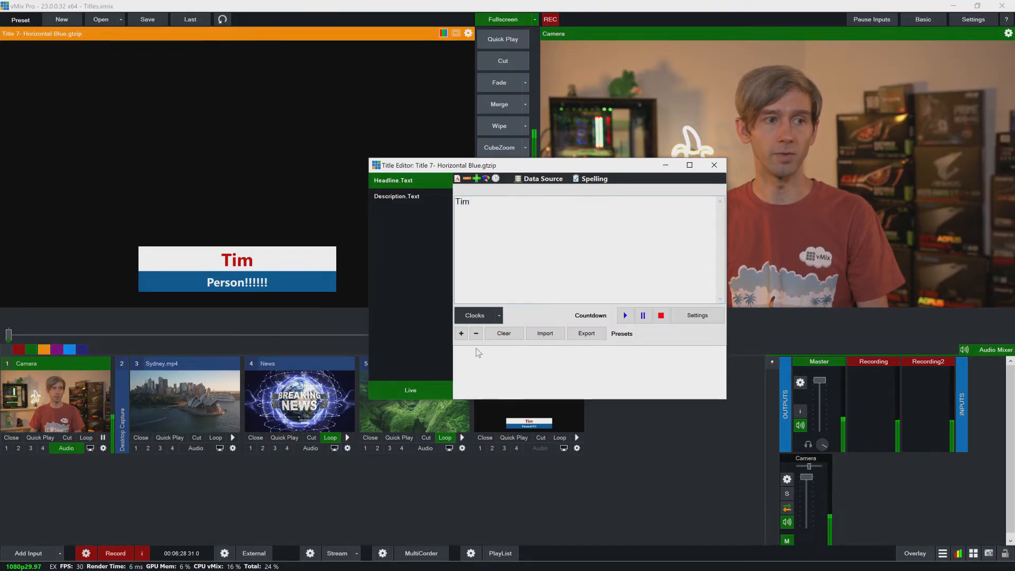
{"action": "left_click", "coordinate": [461, 335]}
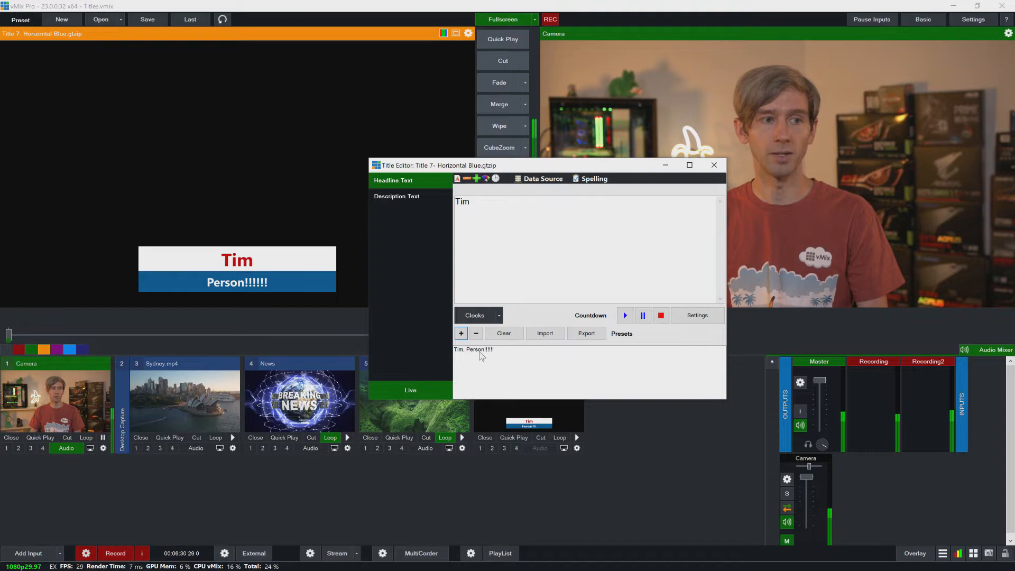
{"action": "left_click_drag", "start_coordinate": [462, 202], "coordinate": [426, 200]}
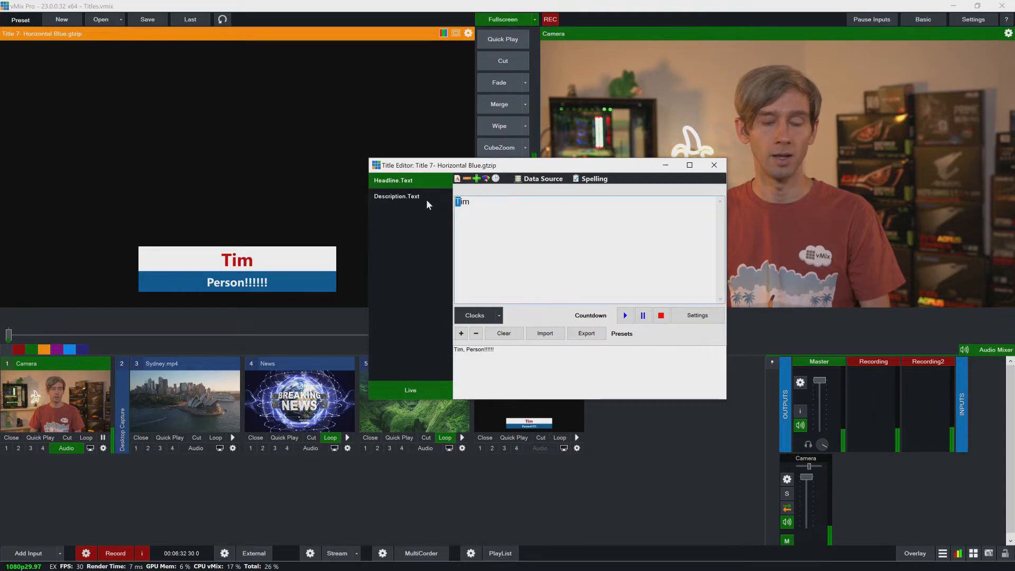
{"action": "type", "text": "J"}
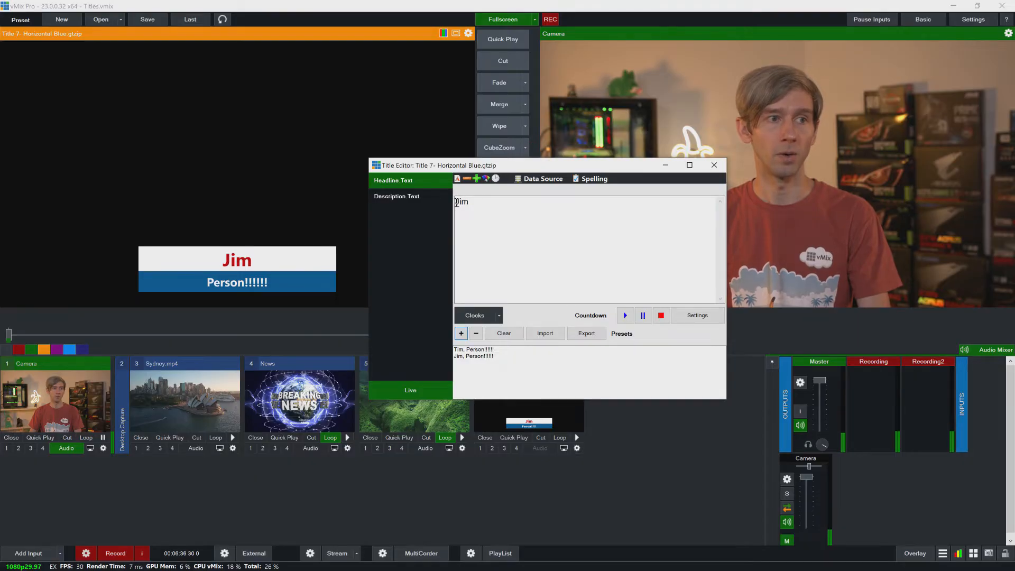
{"action": "left_click_drag", "start_coordinate": [460, 201], "coordinate": [445, 199]}
{"action": "type", "text": "K"}
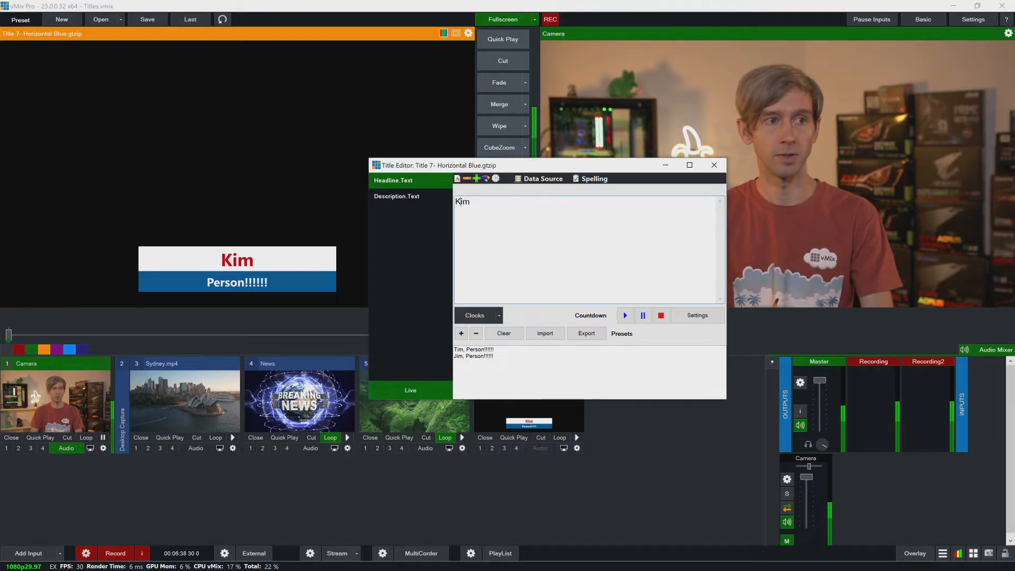
{"action": "left_click", "coordinate": [461, 334]}
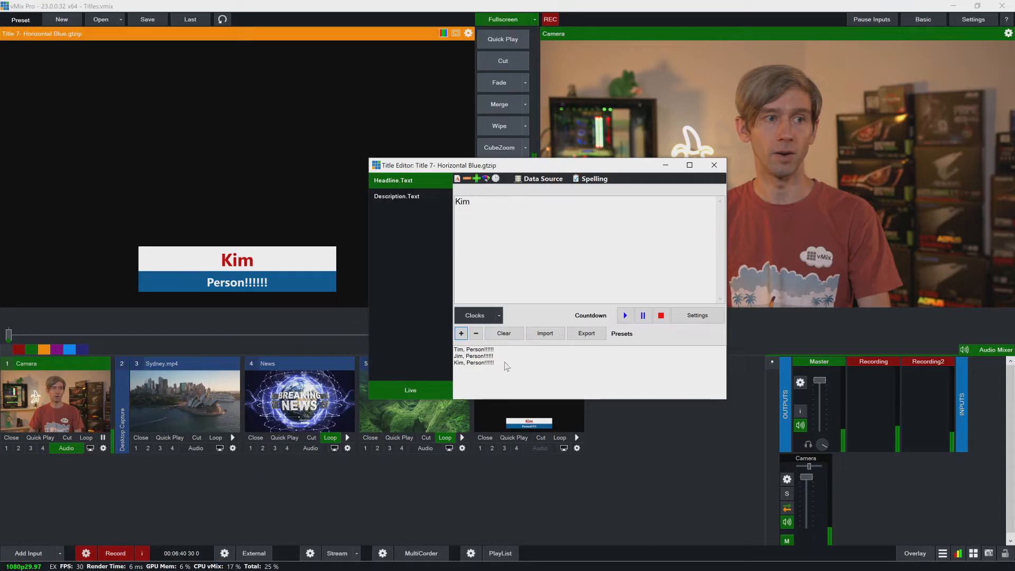
Switch the title between the three saved presets, finishing on the first one
{"action": "left_click", "coordinate": [476, 350]}
{"action": "left_click", "coordinate": [475, 356]}
{"action": "left_click", "coordinate": [477, 362]}
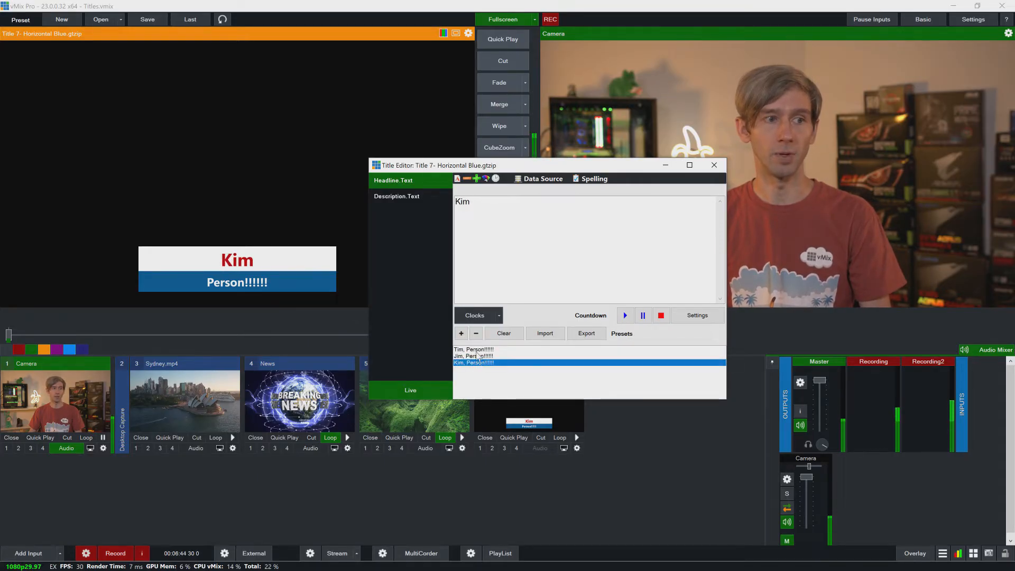
{"action": "left_click", "coordinate": [476, 350]}
{"action": "left_click", "coordinate": [478, 363]}
{"action": "left_click", "coordinate": [476, 356]}
{"action": "left_click", "coordinate": [479, 350]}
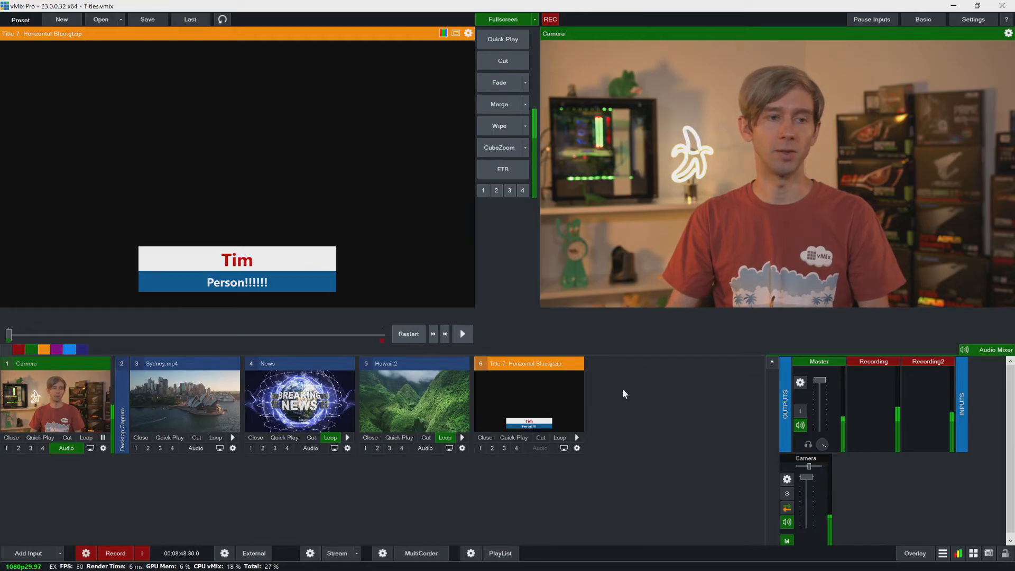
Open the title's editor to check its saved presets, and close it again without changes
{"action": "right_click", "coordinate": [545, 386]}
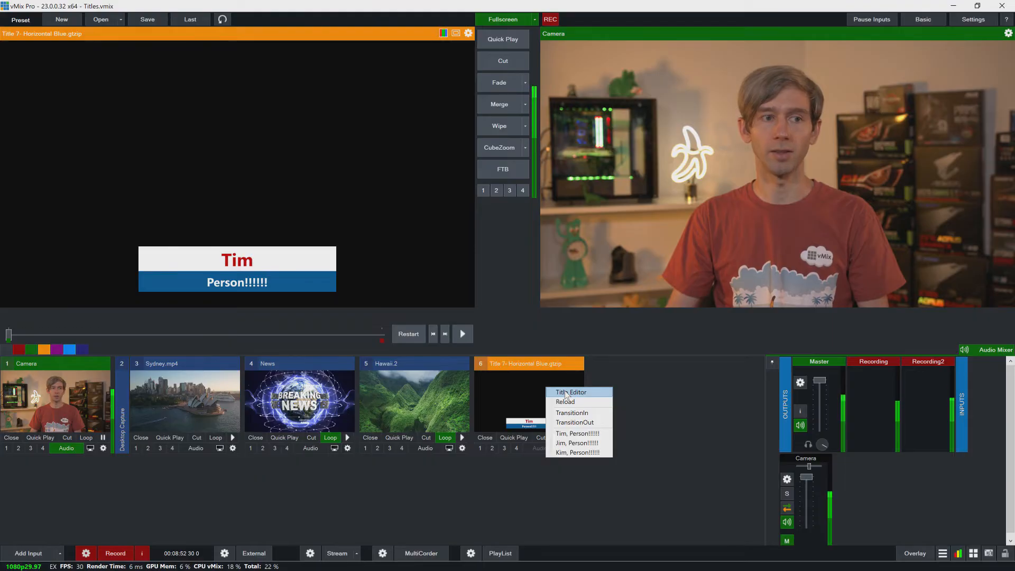
{"action": "left_click", "coordinate": [566, 394]}
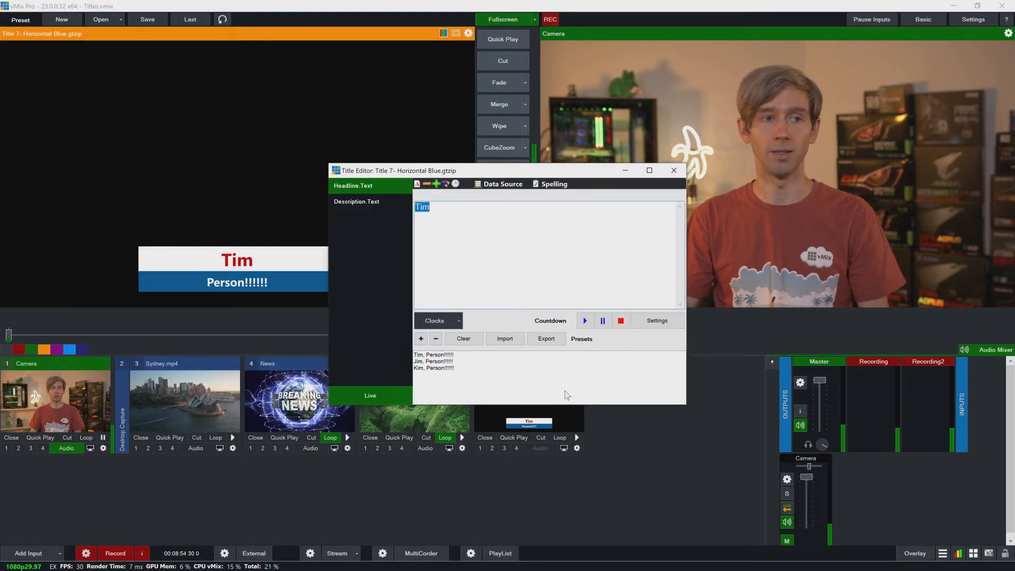
{"action": "left_click", "coordinate": [674, 170]}
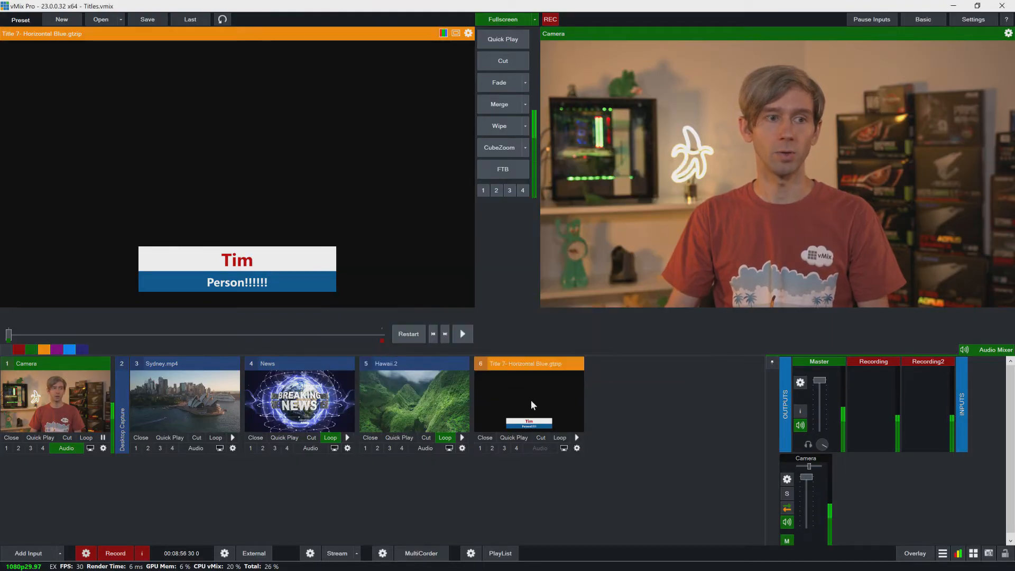
Switch the title to the second and third saved presets and back to the first directly from its input, without the title editor
{"action": "right_click", "coordinate": [532, 405]}
{"action": "left_click", "coordinate": [564, 456]}
{"action": "right_click", "coordinate": [563, 413]}
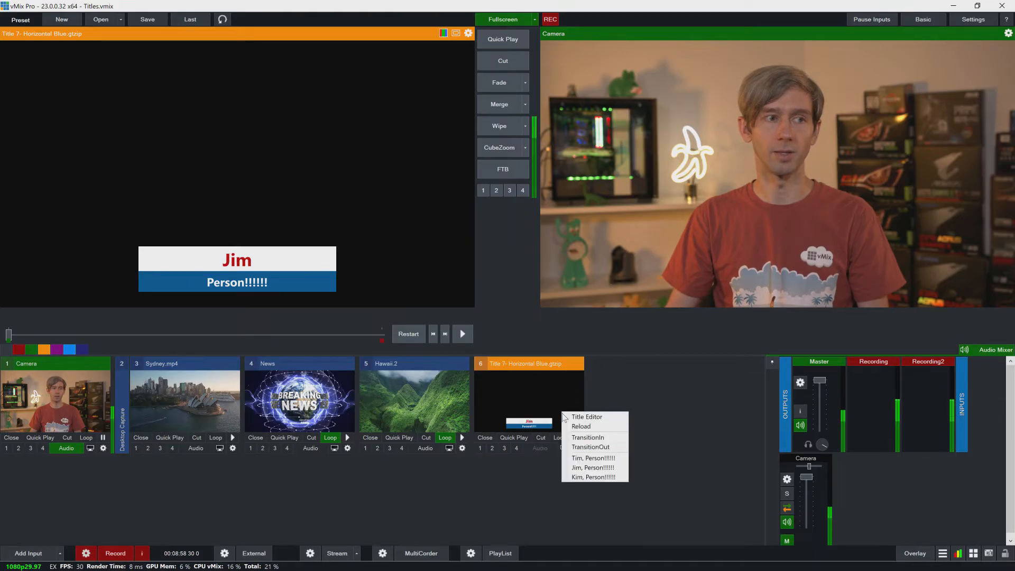
{"action": "left_click", "coordinate": [593, 477]}
{"action": "right_click", "coordinate": [547, 397]}
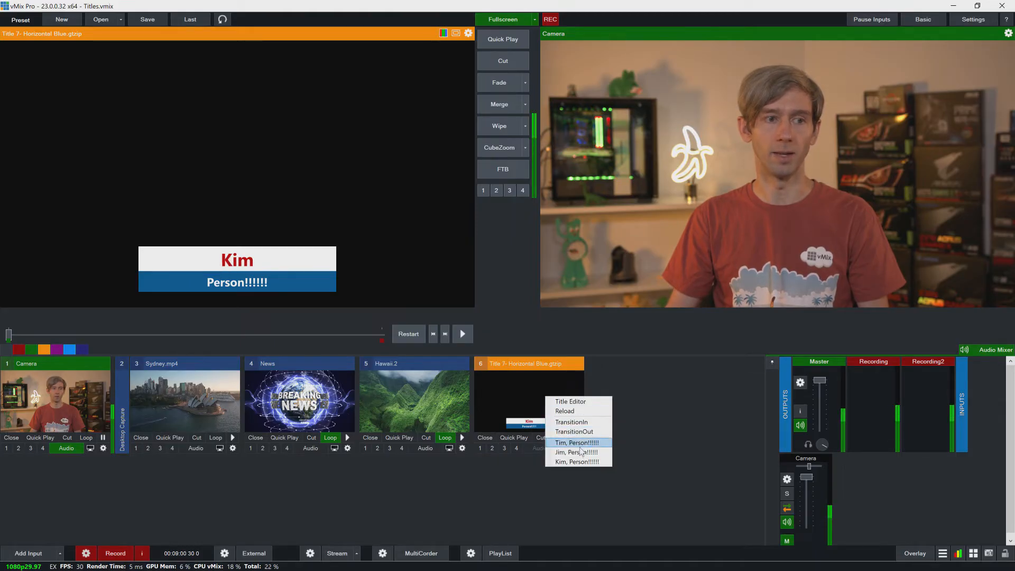
{"action": "left_click", "coordinate": [580, 450]}
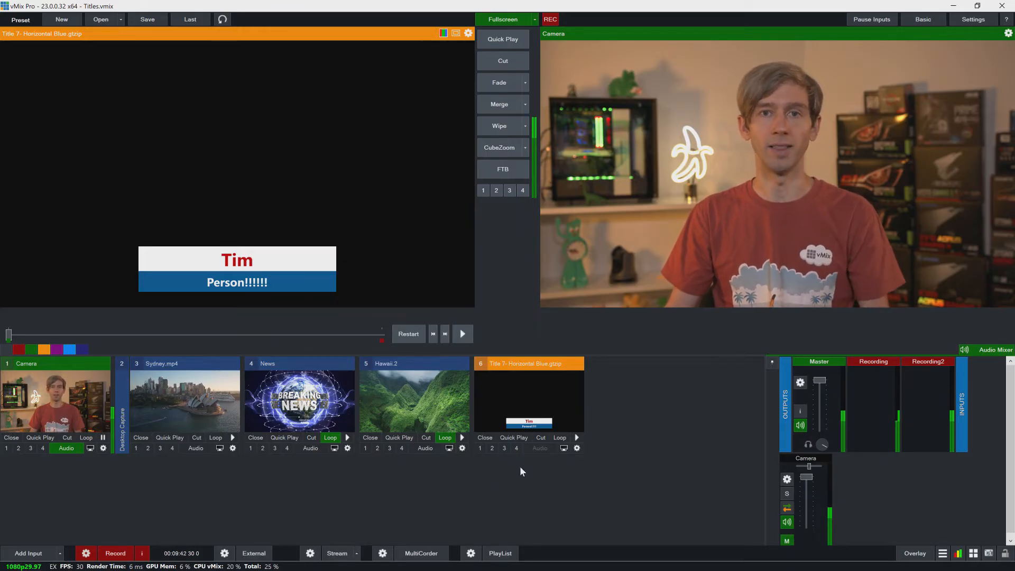
Show the title on overlay 1, and set overlay 1's duration to 0 while keeping the Cut effect
{"action": "left_click", "coordinate": [479, 448]}
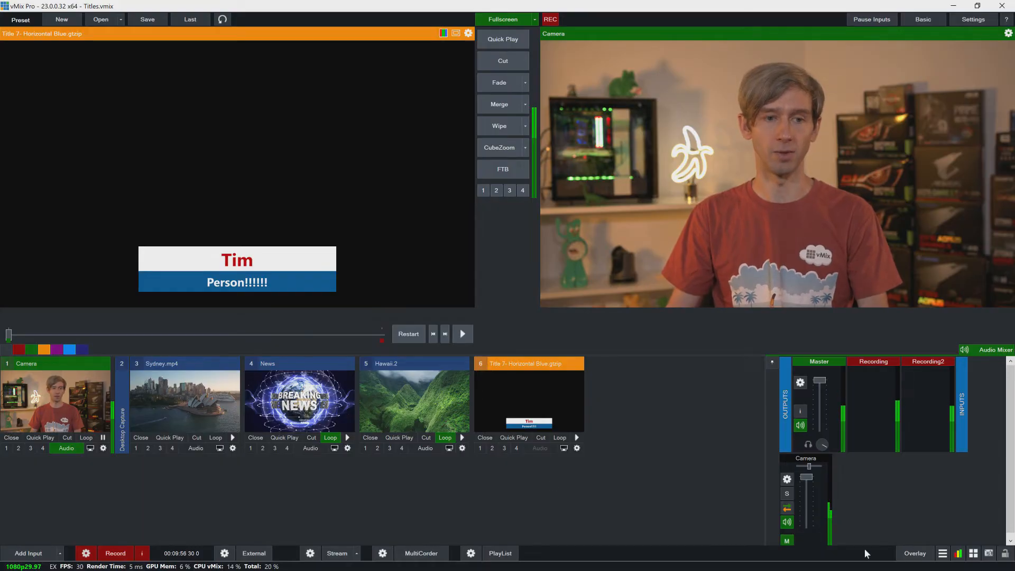
{"action": "left_click", "coordinate": [915, 554]}
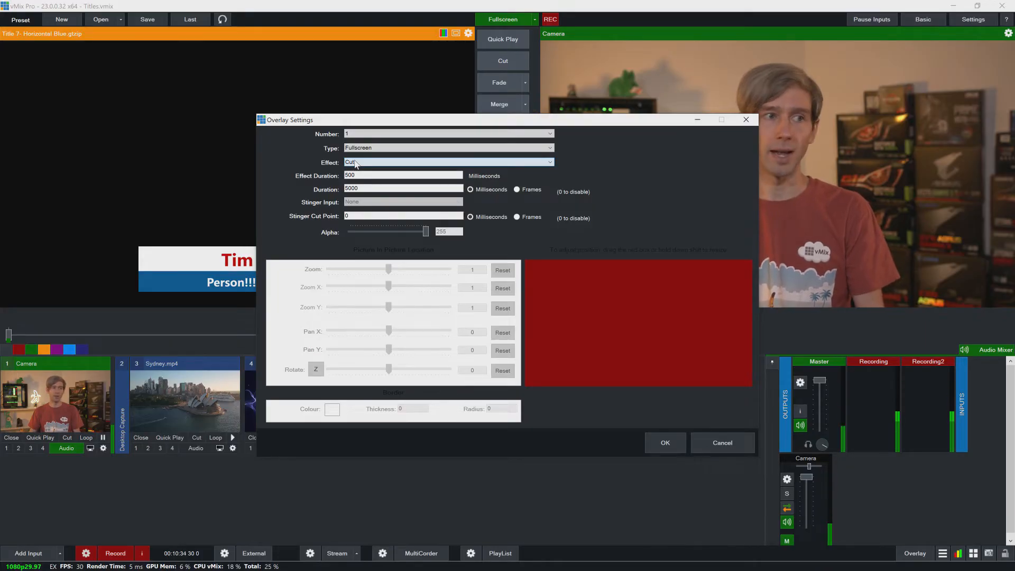
{"action": "left_click", "coordinate": [356, 163]}
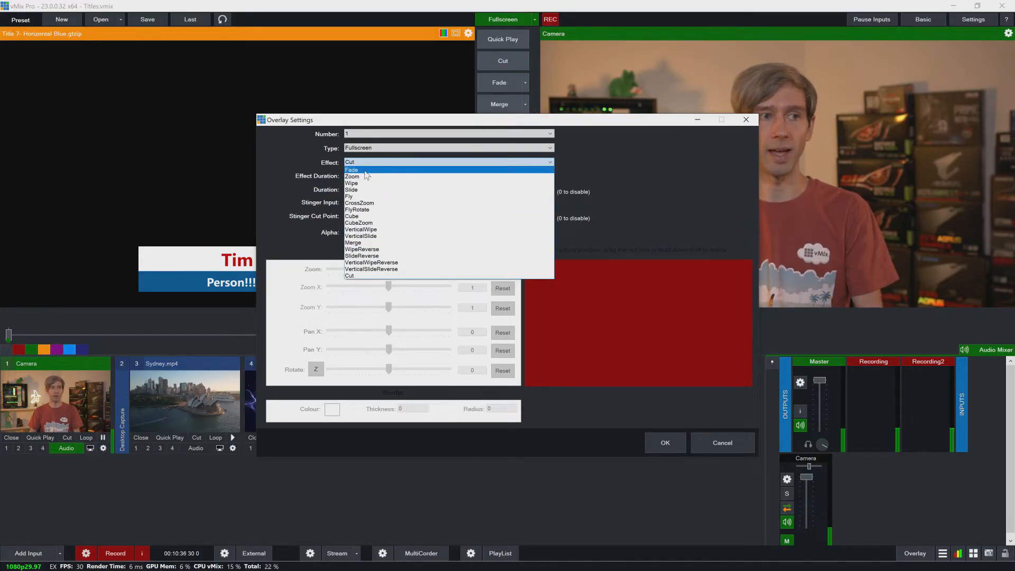
{"action": "left_click", "coordinate": [312, 159]}
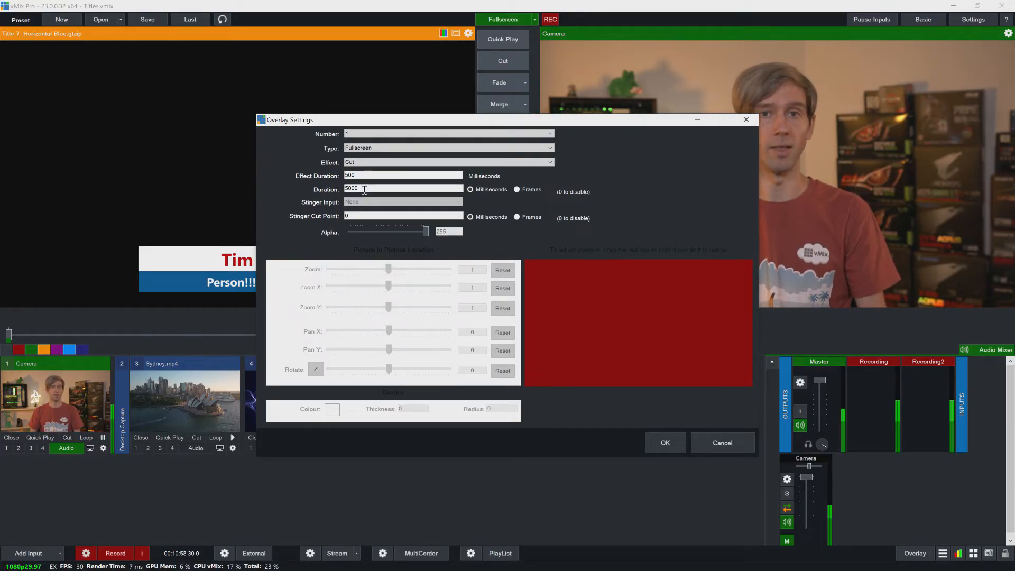
{"action": "type", "text": "0"}
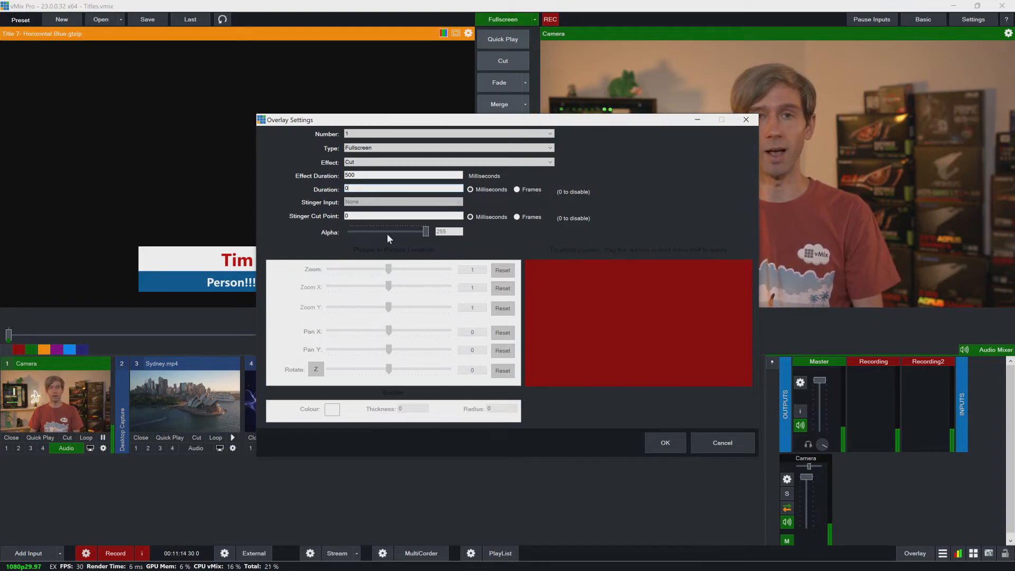
{"action": "left_click", "coordinate": [667, 443]}
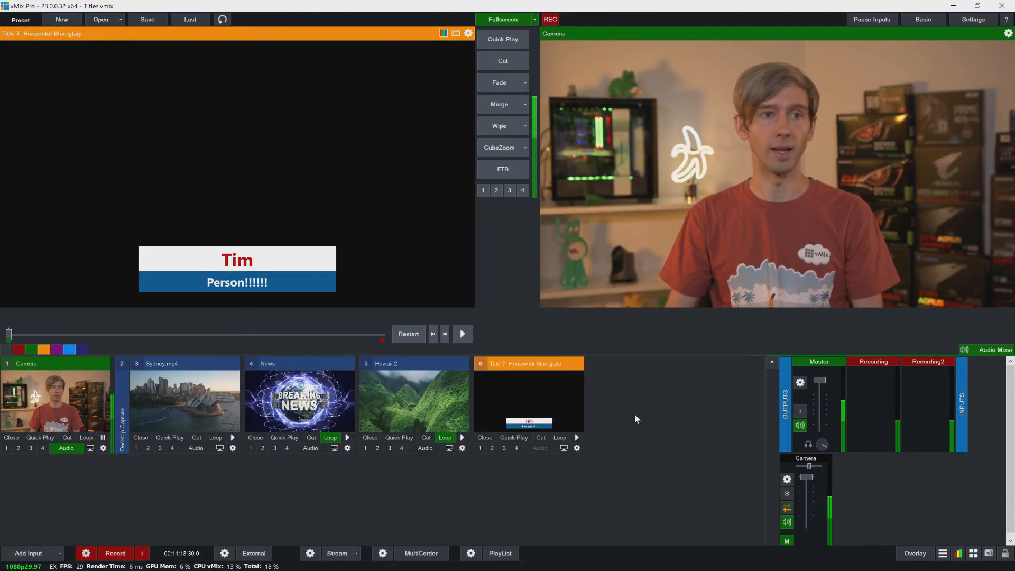
Bring the title on air over the camera with overlay 1 and take it off again
{"action": "left_click", "coordinate": [482, 447]}
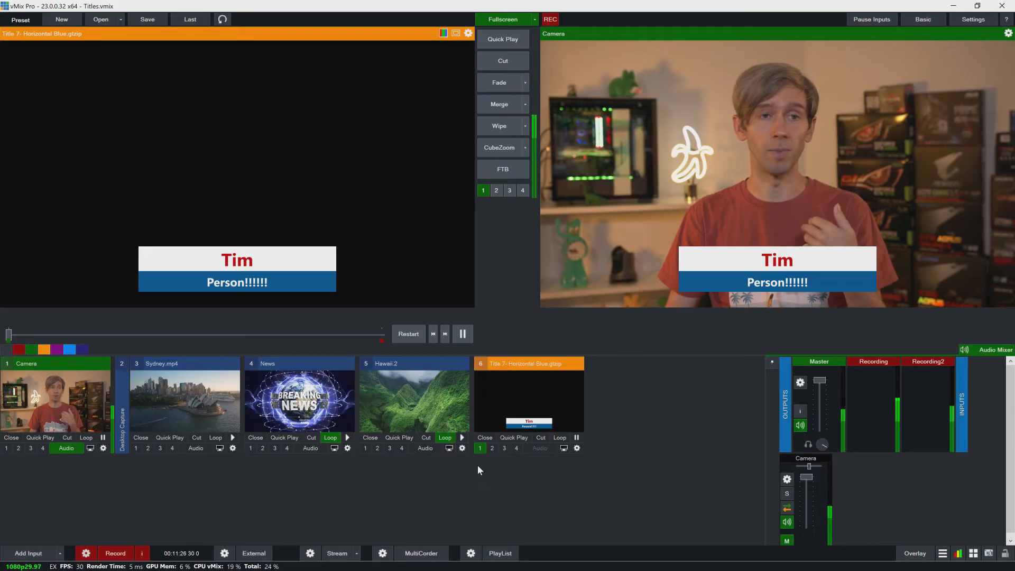
{"action": "left_click", "coordinate": [480, 450]}
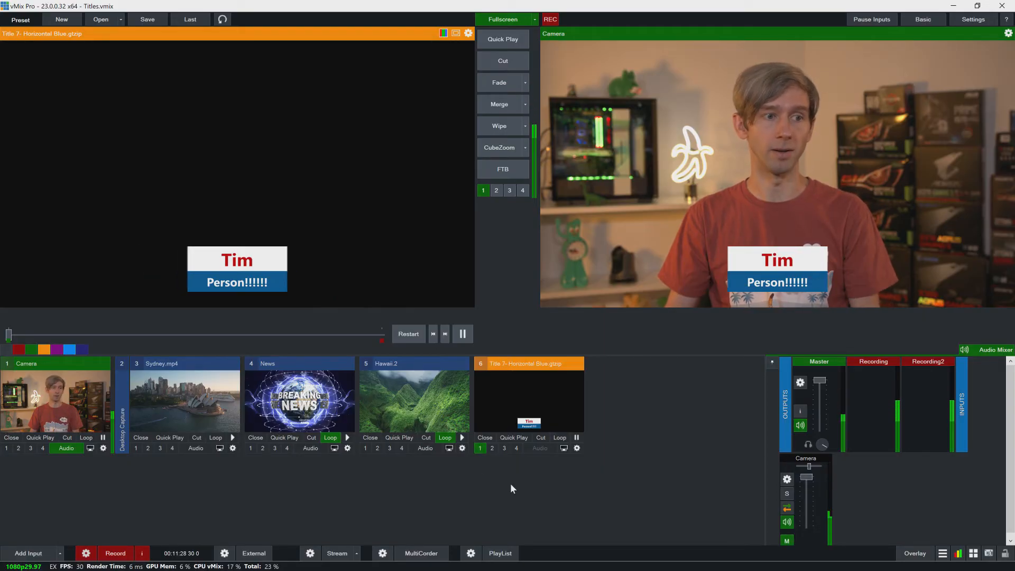
Put the Hawaii.2 input in preview with the title on overlay 1, and fade both to the output
{"action": "left_click", "coordinate": [427, 423]}
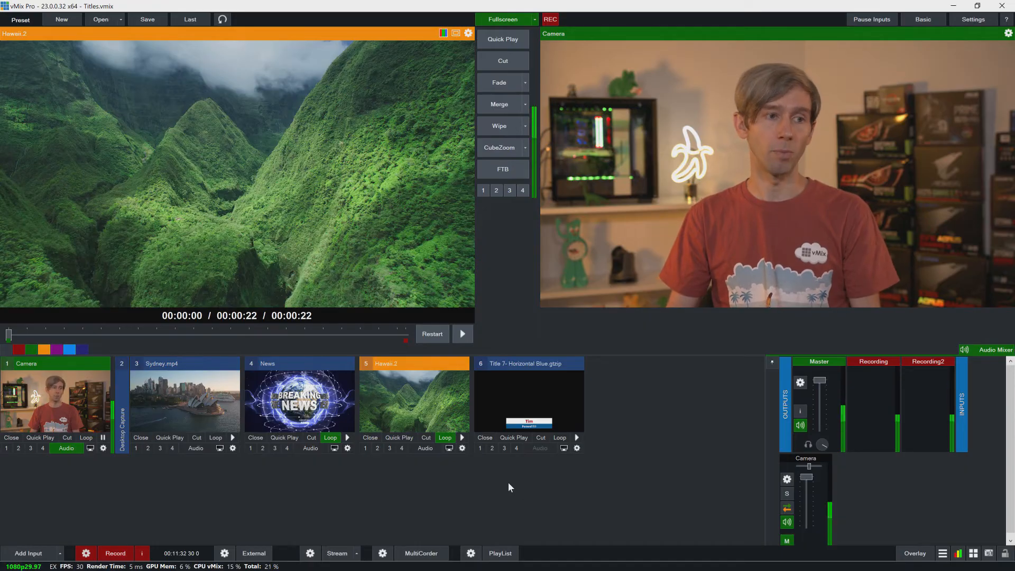
{"action": "left_click", "coordinate": [481, 447]}
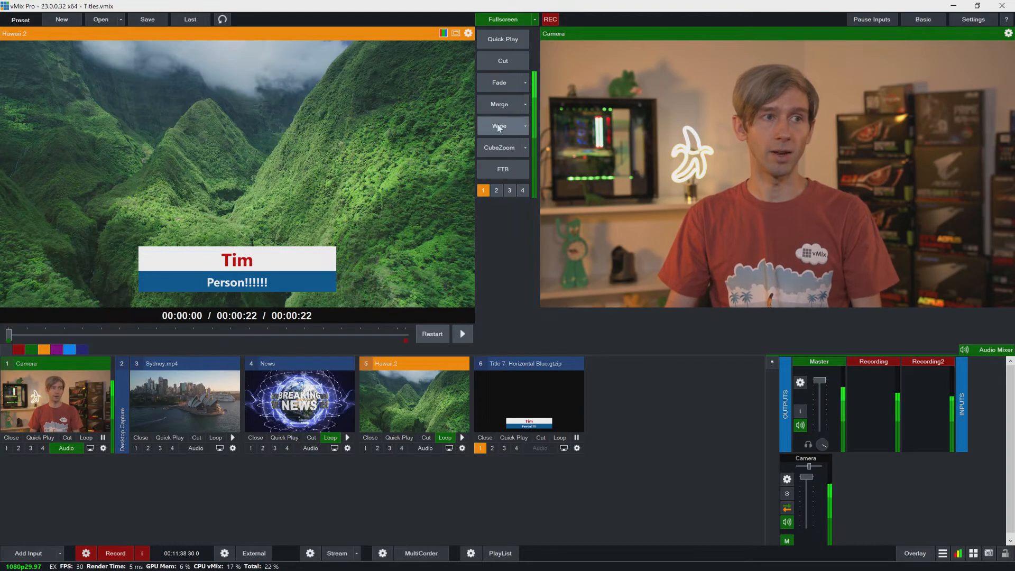
{"action": "left_click", "coordinate": [497, 84]}
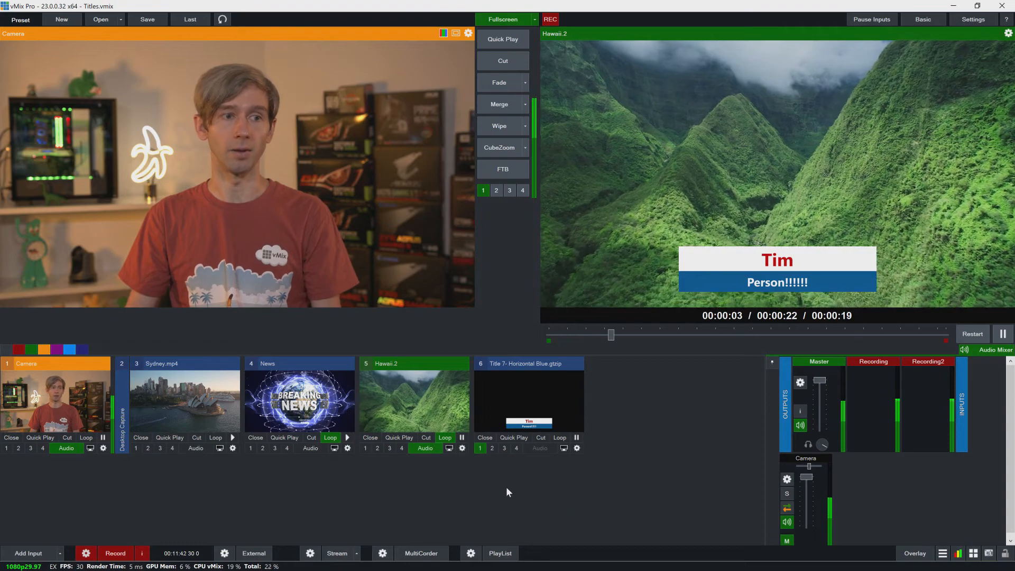
Take the title off overlay 1 and cut the output back to the camera
{"action": "left_click", "coordinate": [479, 448]}
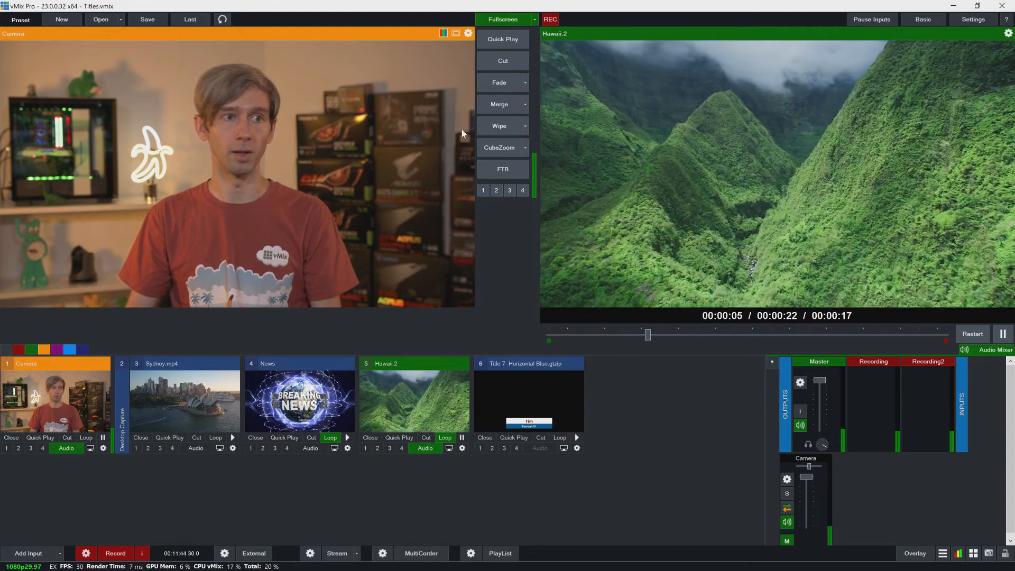
{"action": "left_click", "coordinate": [492, 63]}
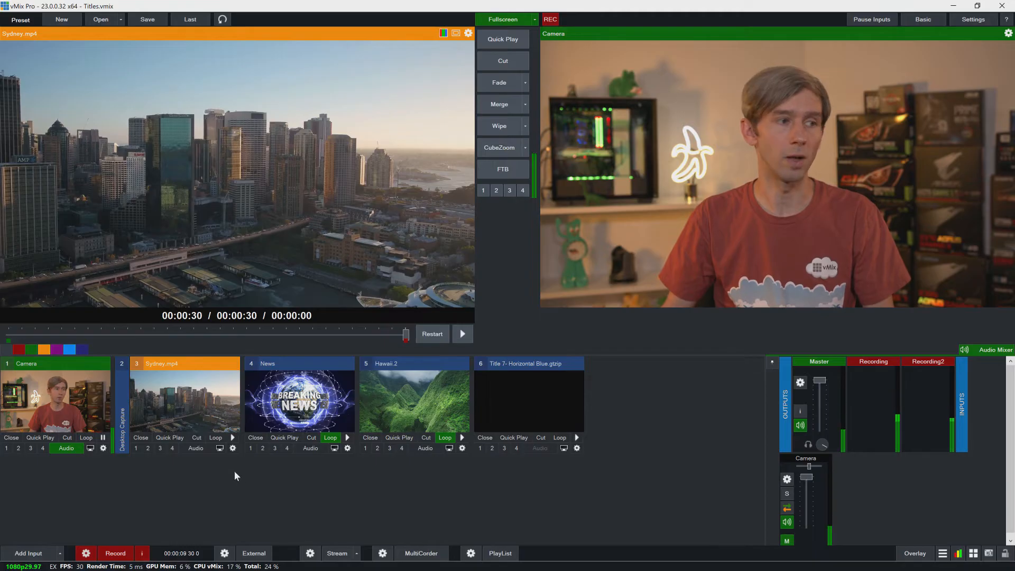
Attach the Title 7- Horizontal Blue.gtzip input to the Camera input as Multi View layer 4
{"action": "left_click", "coordinate": [103, 448]}
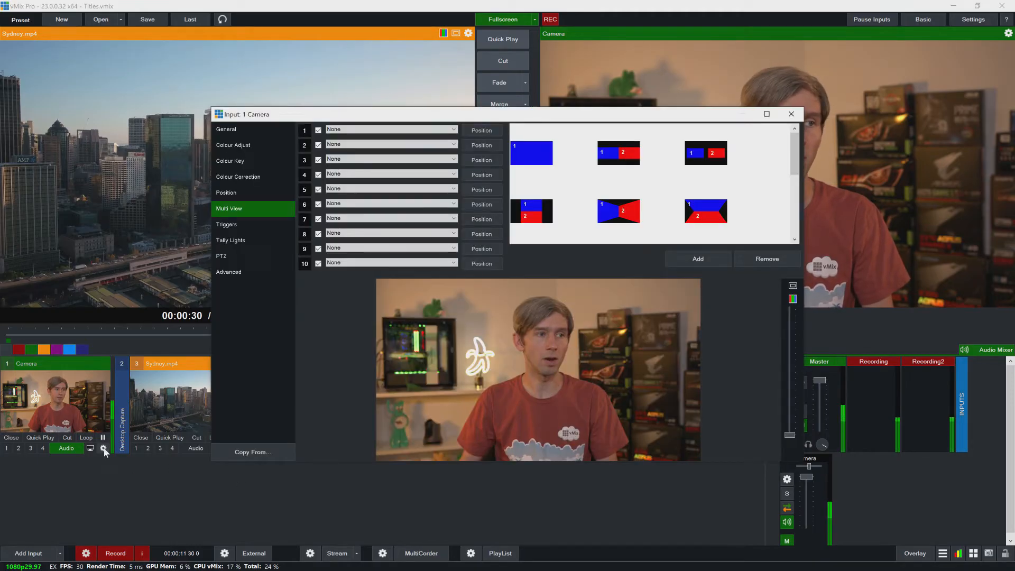
{"action": "left_click", "coordinate": [356, 174]}
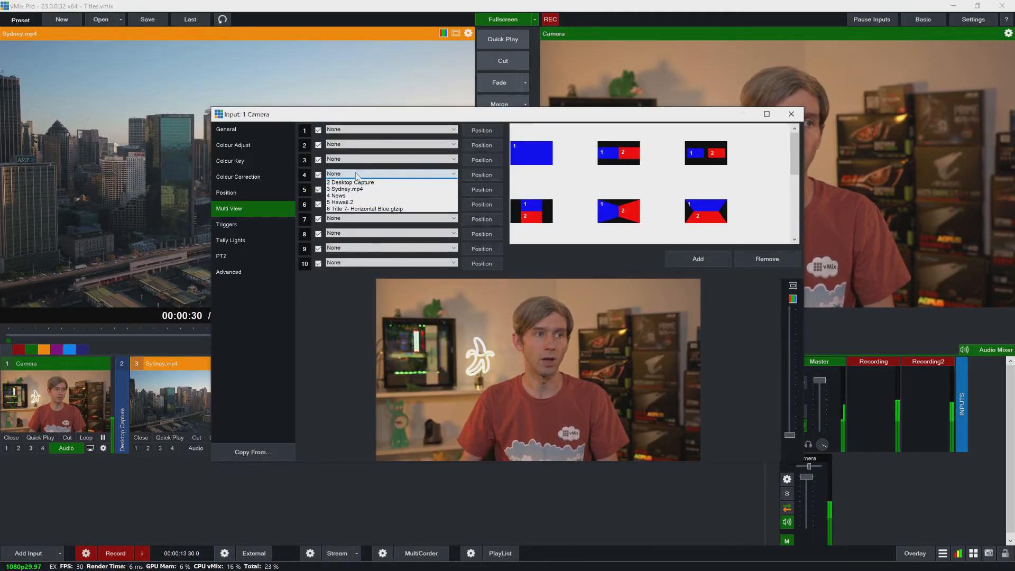
{"action": "left_click", "coordinate": [363, 220]}
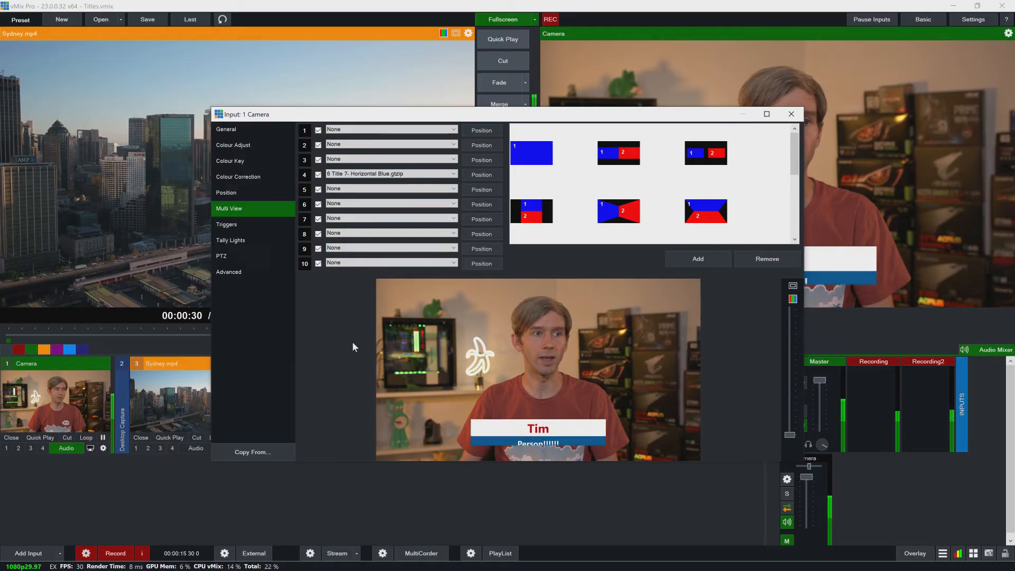
{"action": "left_click", "coordinate": [791, 115]}
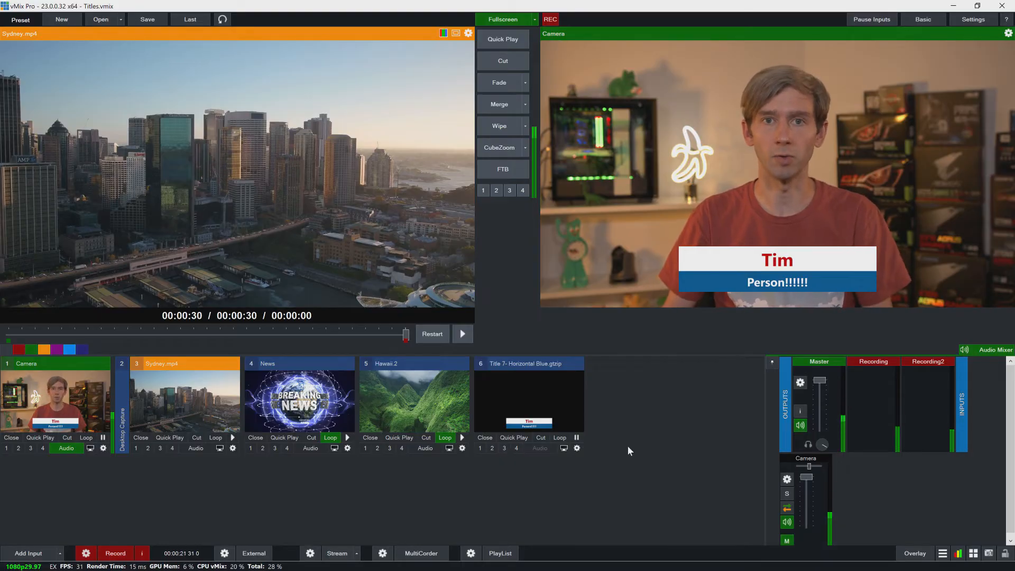
Add the Spinner 160 GT title as a new input, keeping its default image
{"action": "left_click", "coordinate": [25, 554]}
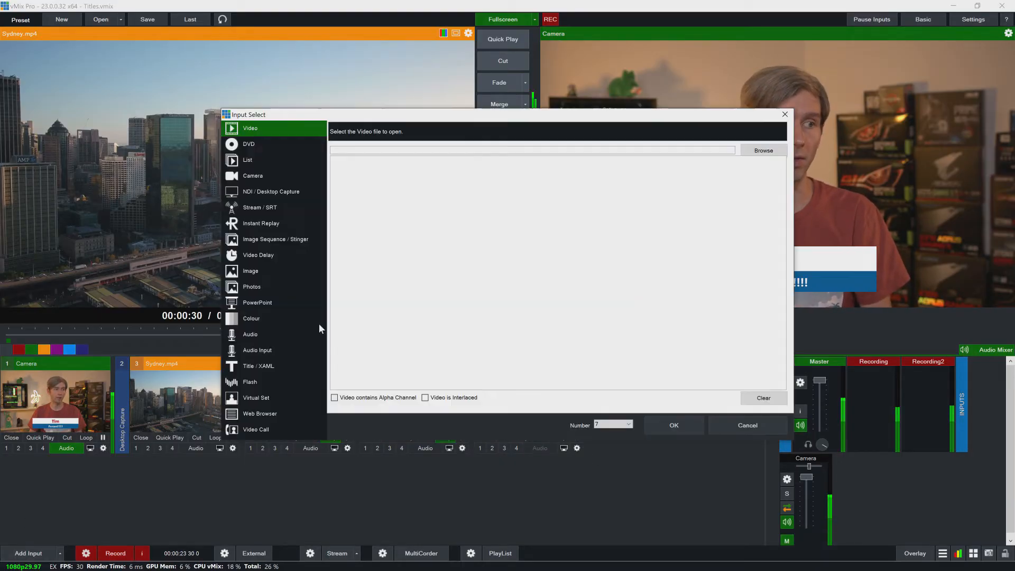
{"action": "left_click", "coordinate": [256, 368]}
{"action": "left_click", "coordinate": [376, 172]}
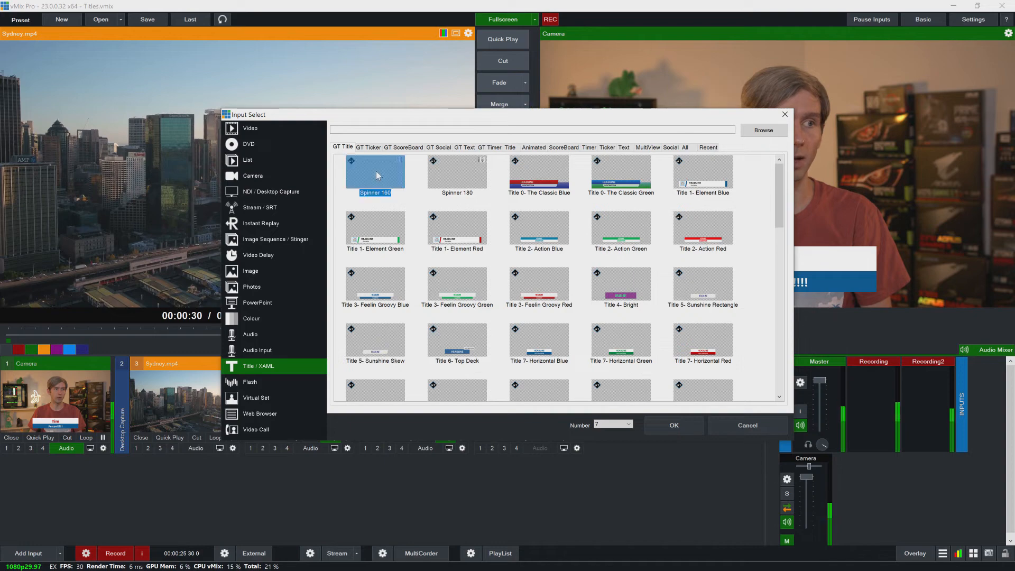
{"action": "left_click", "coordinate": [673, 425]}
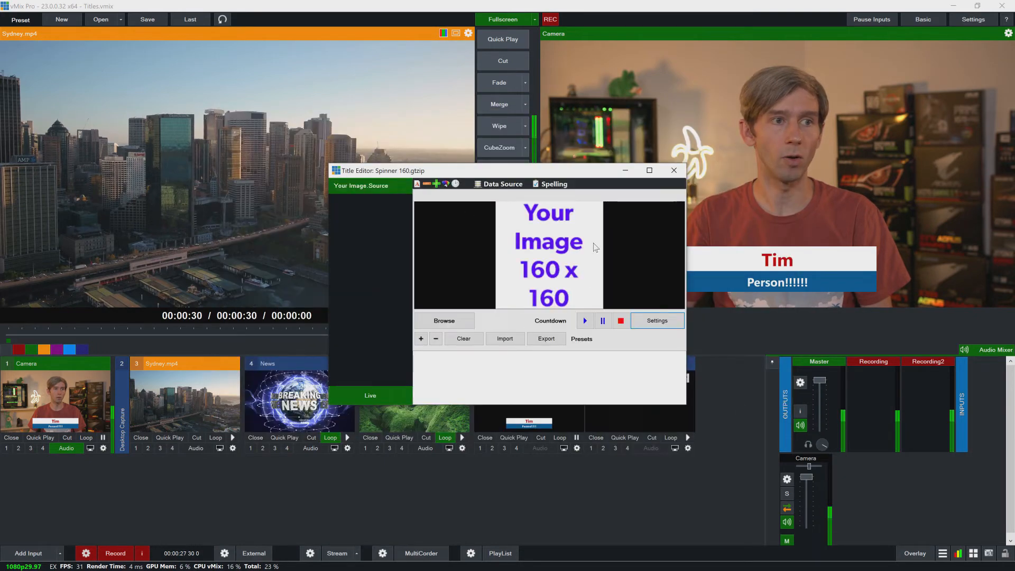
{"action": "left_click", "coordinate": [674, 170]}
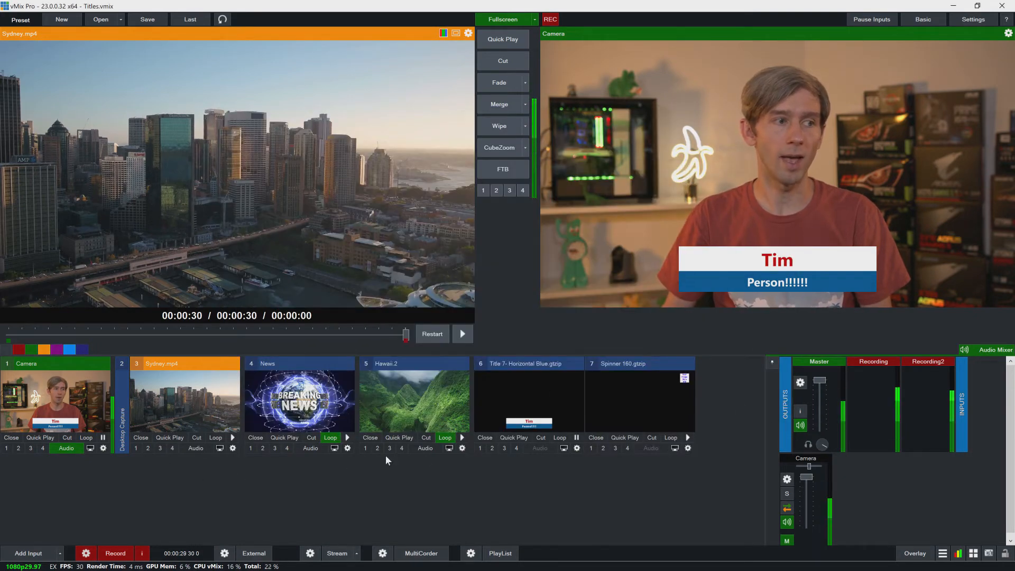
Show the Spinner 160 input on overlay 1 over the camera and take it off again
{"action": "left_click", "coordinate": [591, 448]}
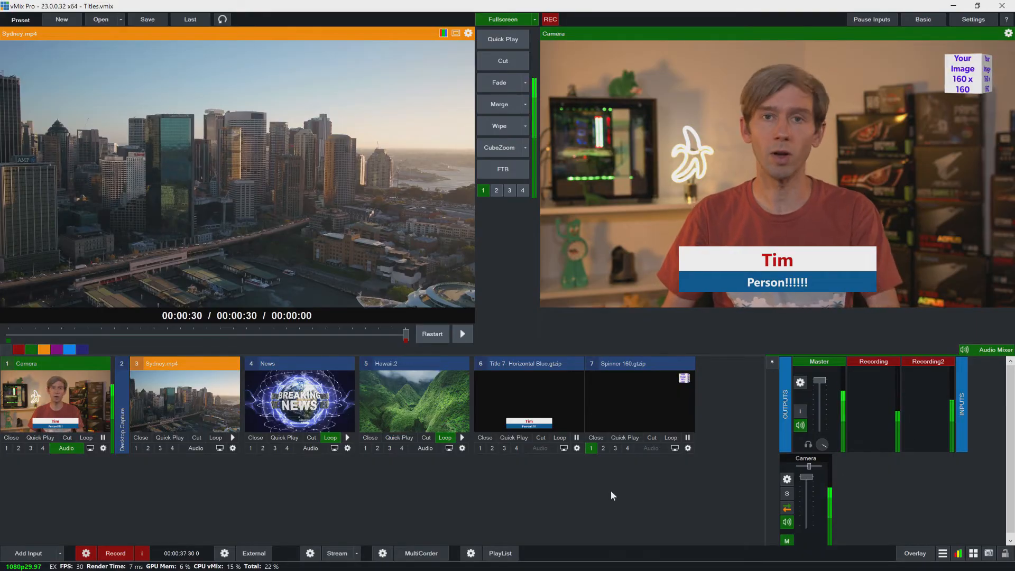
{"action": "left_click", "coordinate": [590, 449]}
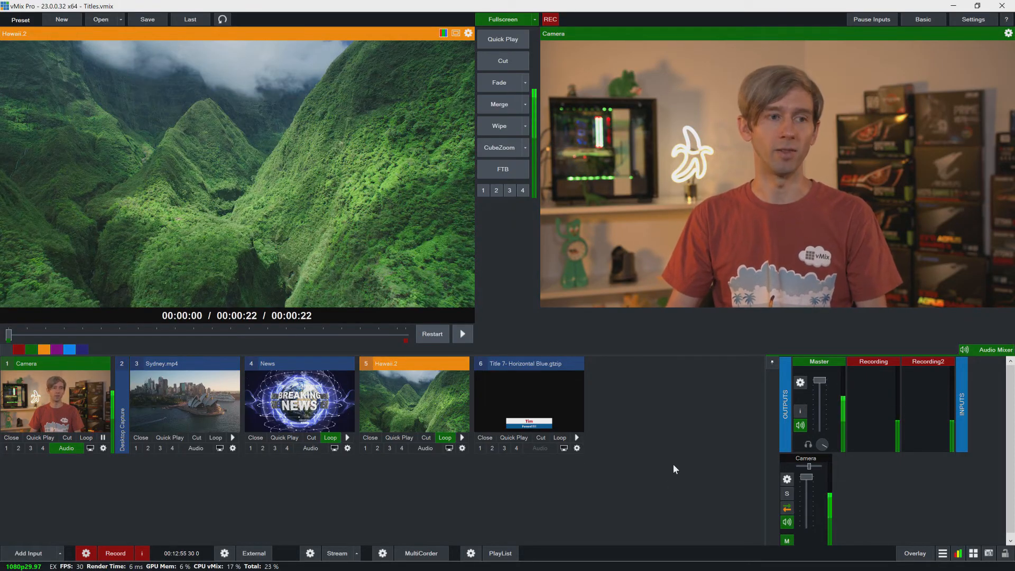
Start a new shortcut in the program settings and assign Space as its key
{"action": "left_click", "coordinate": [973, 23]}
{"action": "left_click", "coordinate": [305, 340]}
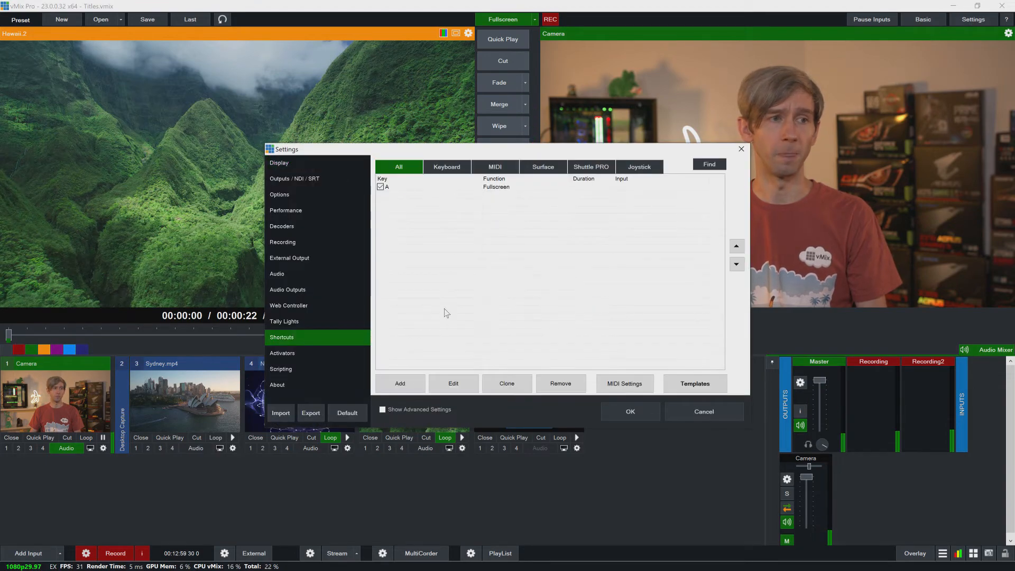
{"action": "left_click", "coordinate": [400, 384]}
{"action": "left_click", "coordinate": [643, 133]}
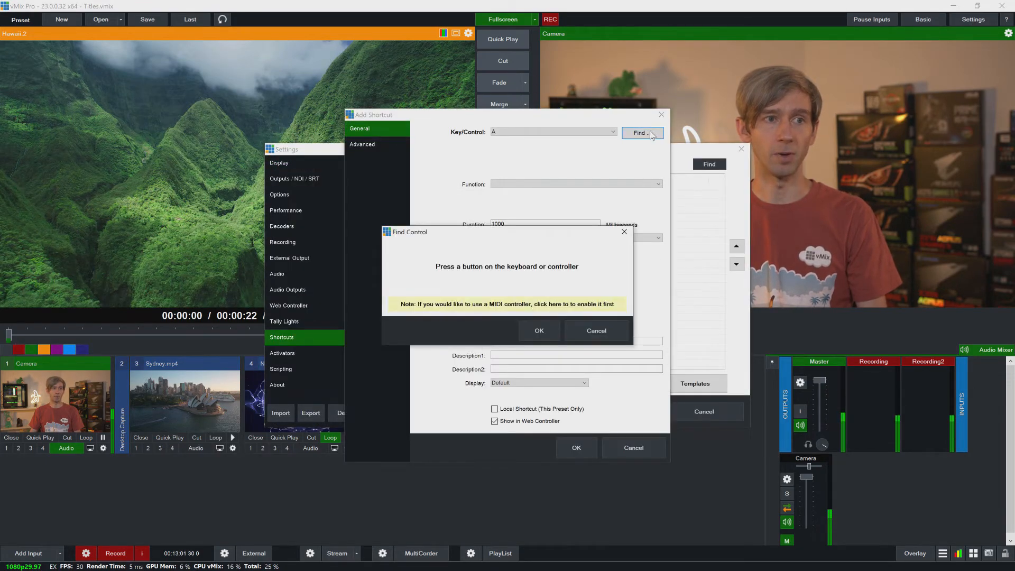
{"action": "key", "text": "space"}
{"action": "left_click", "coordinate": [538, 331]}
Set the shortcut's function to OverlayInput1 with Title 7- Horizontal Blue.gtzip as its input, and save the shortcut
{"action": "left_click", "coordinate": [527, 184]}
{"action": "left_click", "coordinate": [512, 319]}
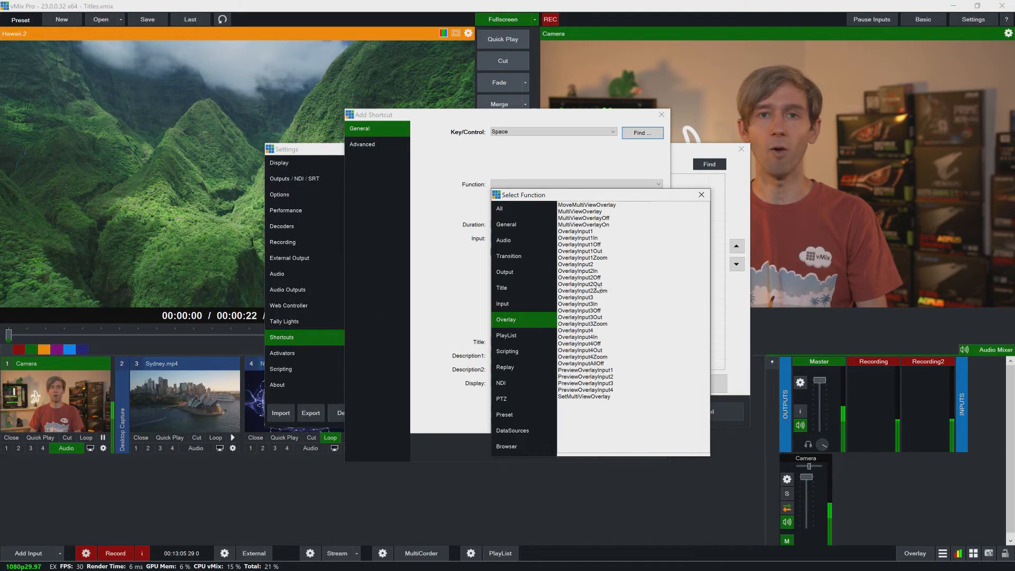
{"action": "double_click", "coordinate": [576, 233]}
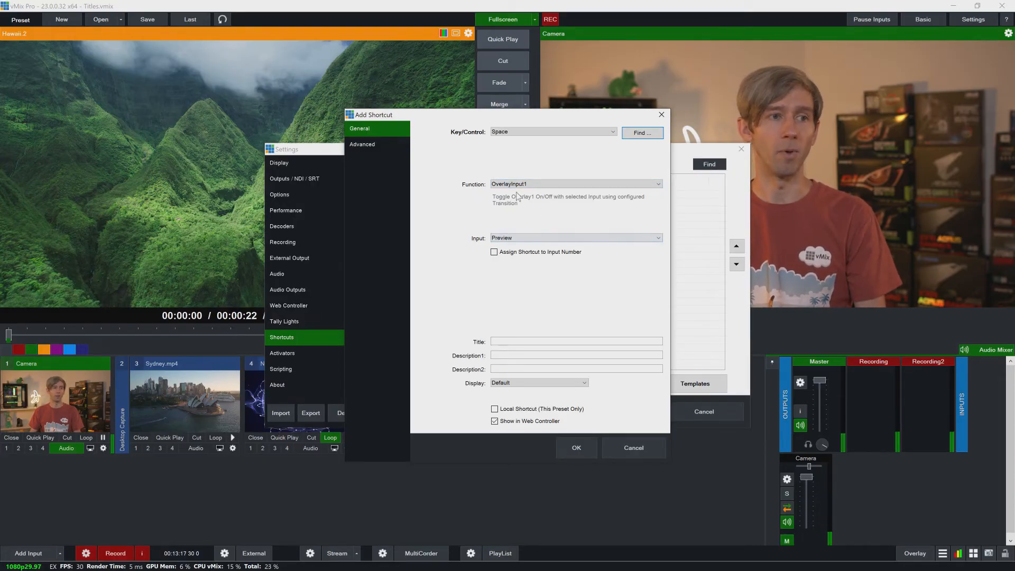
{"action": "left_click", "coordinate": [526, 237]}
{"action": "left_click", "coordinate": [539, 286]}
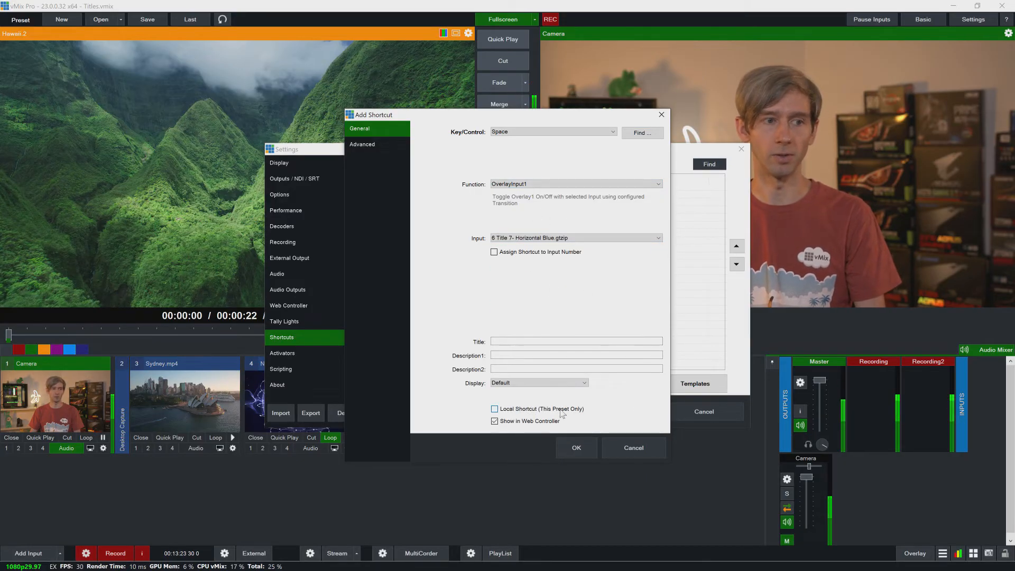
{"action": "left_click", "coordinate": [579, 450]}
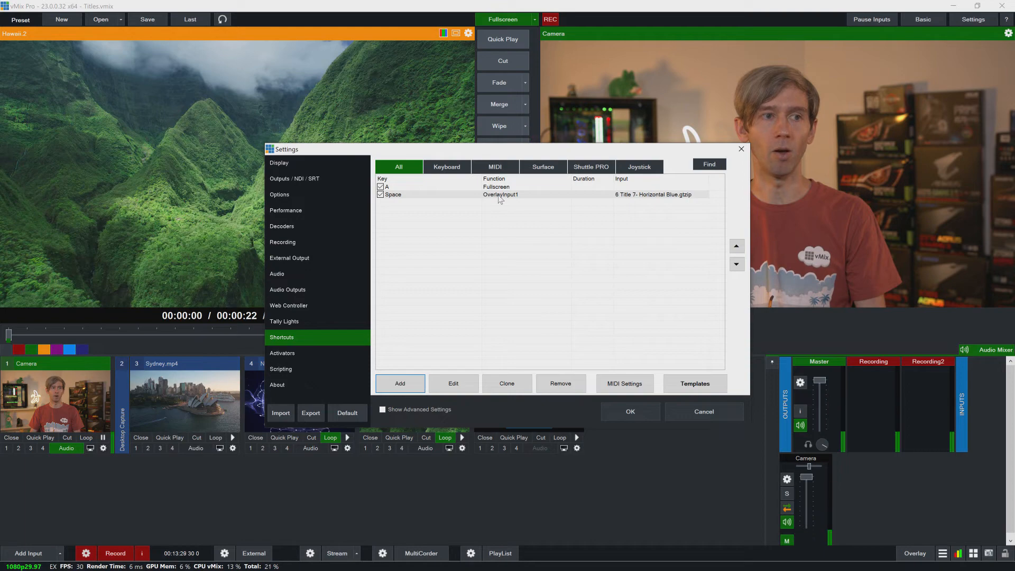
Confirm the program settings and use the new Space shortcut to show the Horizontal Blue title on overlay 1 and take it off
{"action": "left_click", "coordinate": [628, 413]}
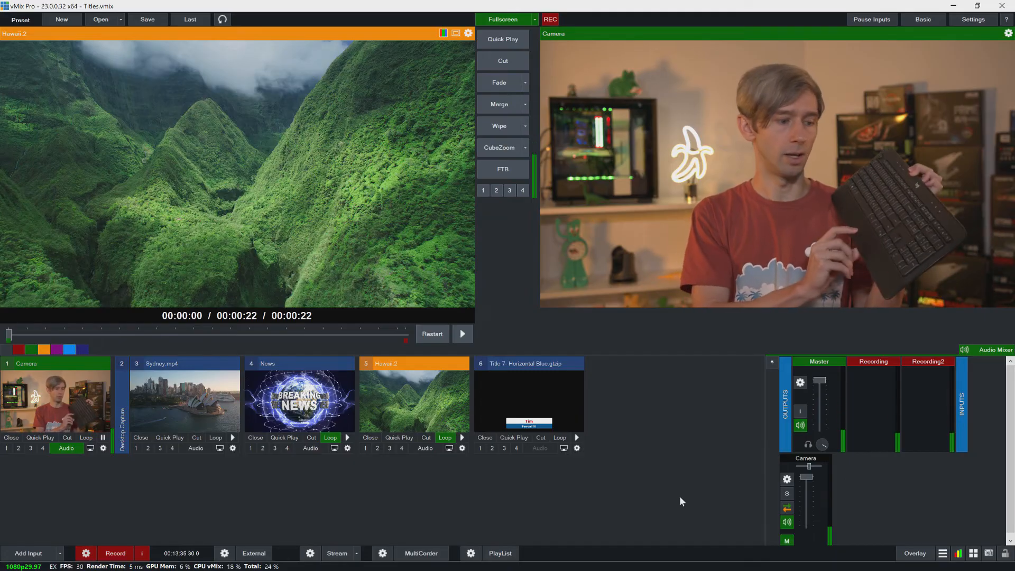
{"action": "key", "text": "space"}
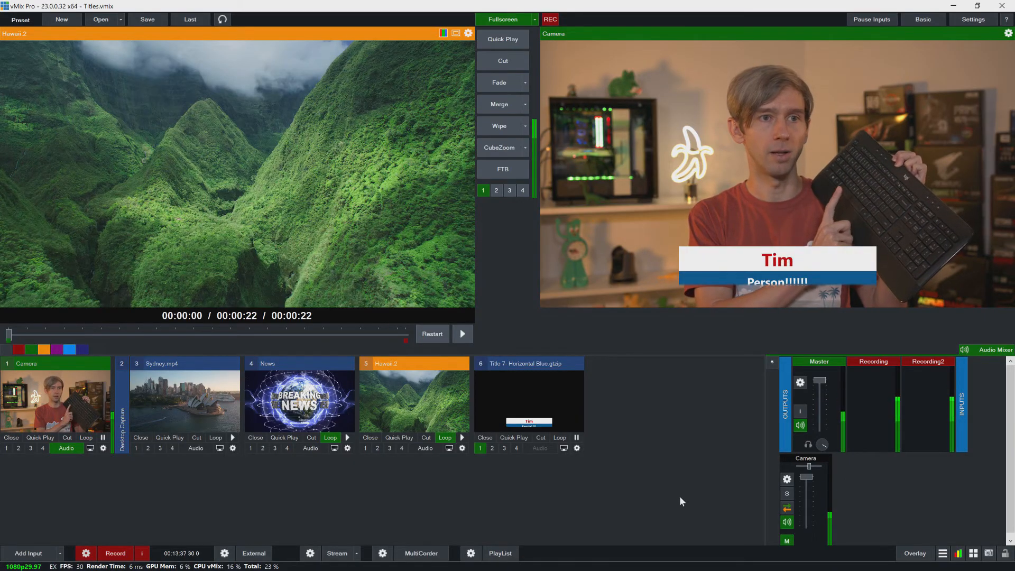
{"action": "key", "text": "space"}
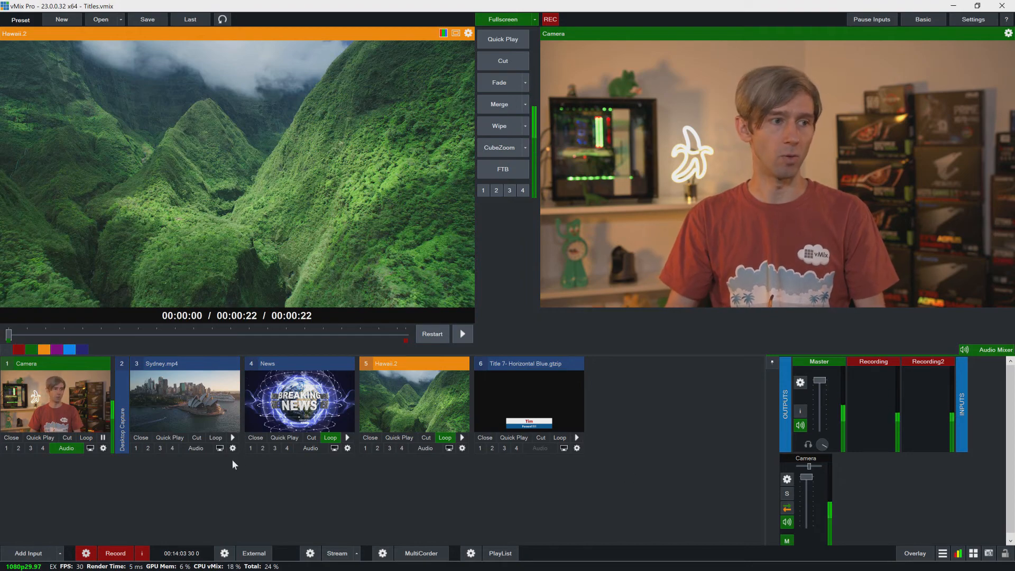
Open the trigger settings of the Sydney.mp4 input and set the trigger event to OnTransitionIn
{"action": "left_click", "coordinate": [224, 424]}
{"action": "left_click", "coordinate": [233, 448]}
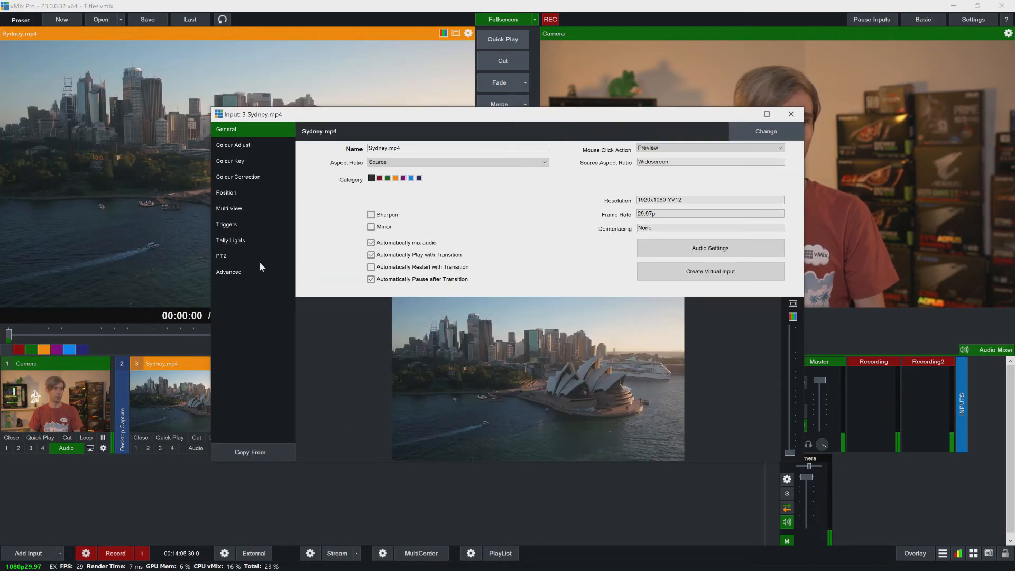
{"action": "left_click", "coordinate": [227, 225]}
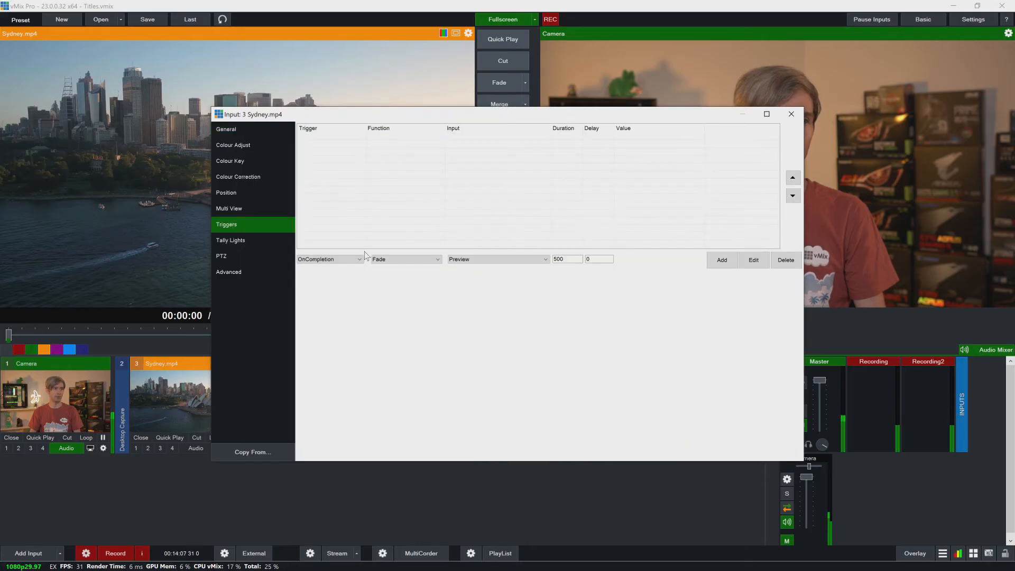
{"action": "left_click", "coordinate": [353, 260]}
{"action": "left_click", "coordinate": [332, 273]}
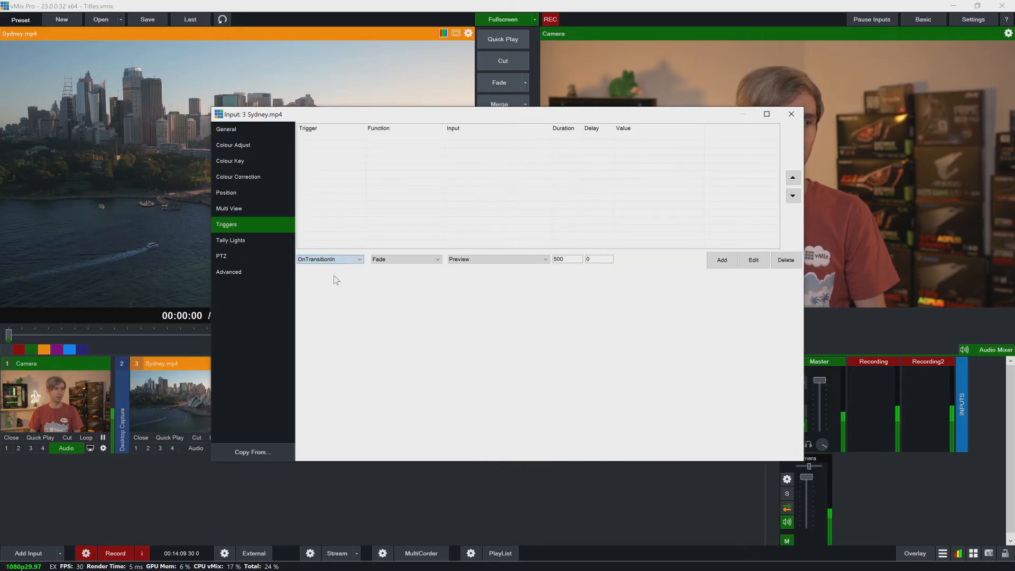
Set the trigger's function to OverlayInput1 with Title 7- Horizontal Blue.gtzip as its input, add it, and close the input settings
{"action": "left_click", "coordinate": [406, 259]}
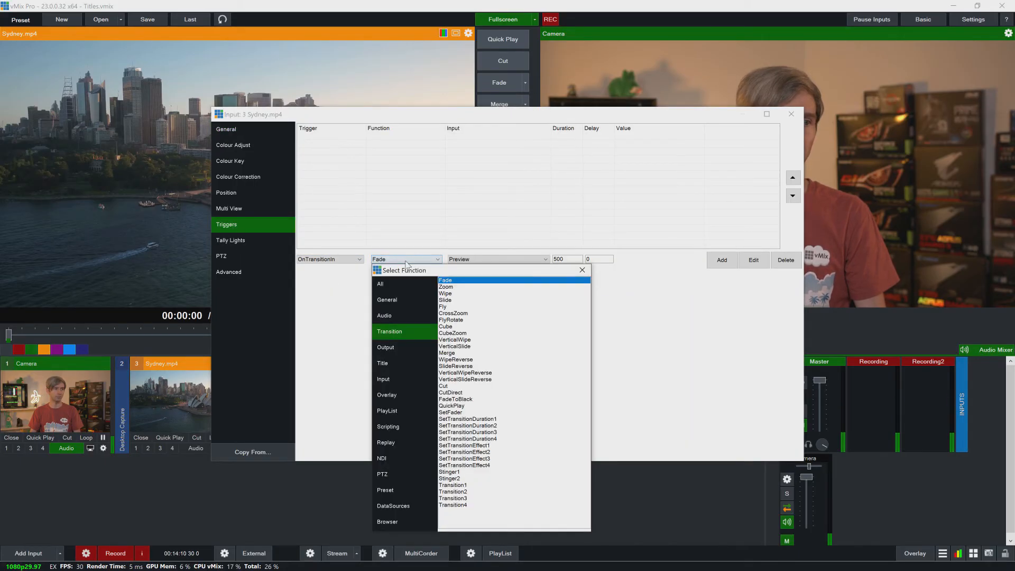
{"action": "left_click", "coordinate": [391, 394]}
{"action": "left_click", "coordinate": [483, 307]}
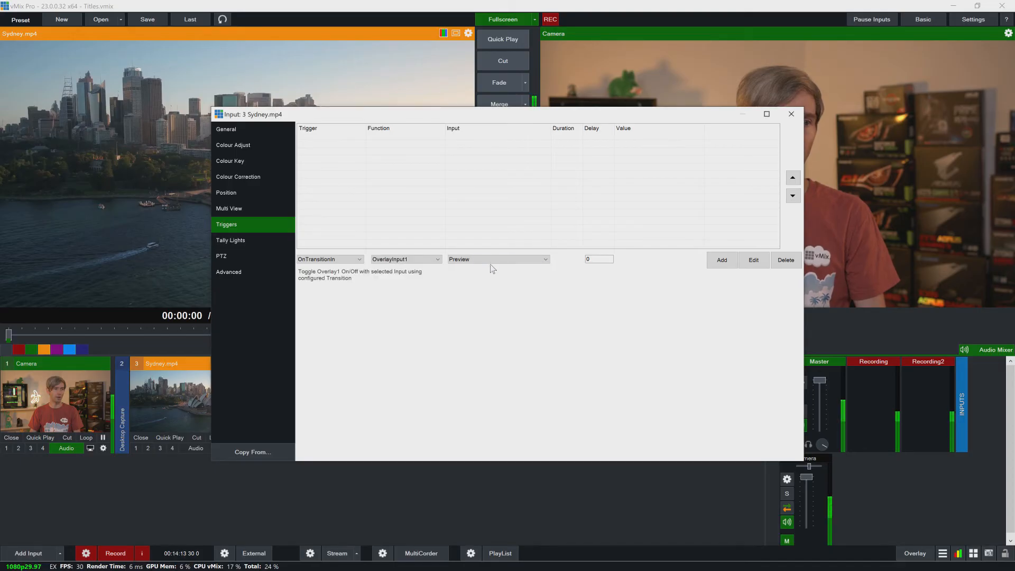
{"action": "left_click", "coordinate": [493, 259]}
{"action": "left_click", "coordinate": [489, 304]}
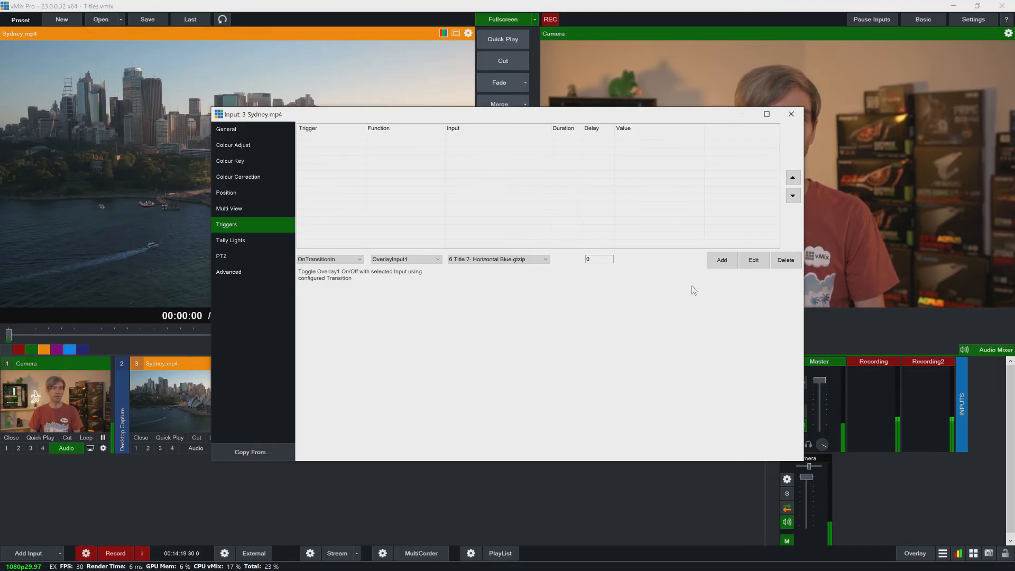
{"action": "left_click", "coordinate": [722, 260]}
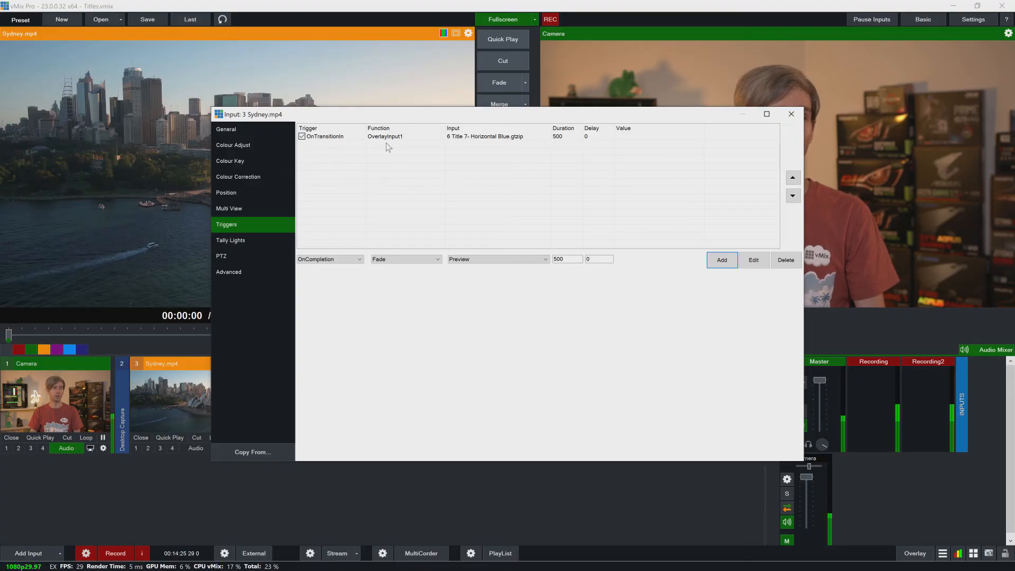
{"action": "left_click", "coordinate": [792, 114]}
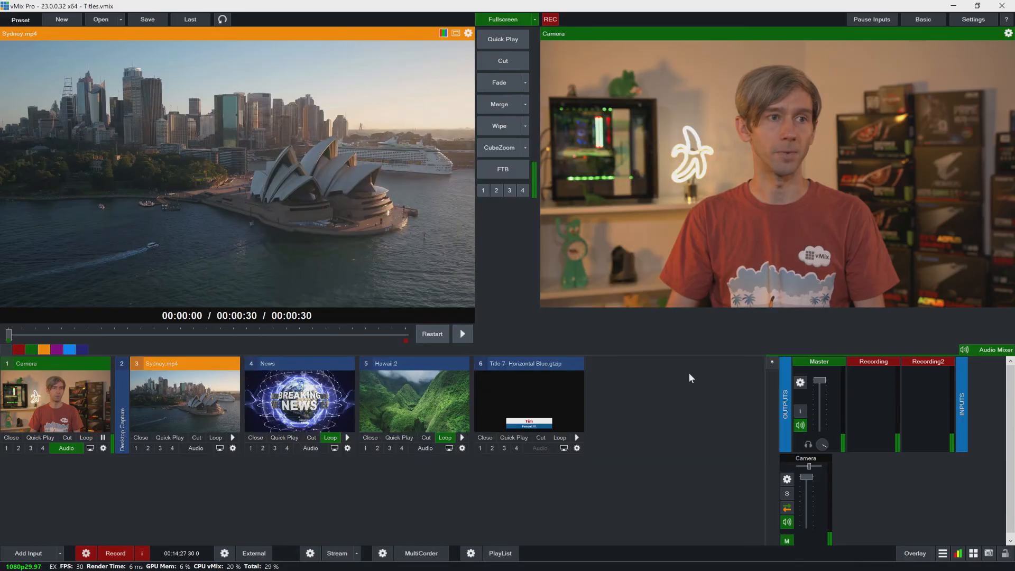
Fade Sydney.mp4 to the live output to fire its title trigger, and take the Horizontal Blue title off overlay 1
{"action": "left_click", "coordinate": [491, 85]}
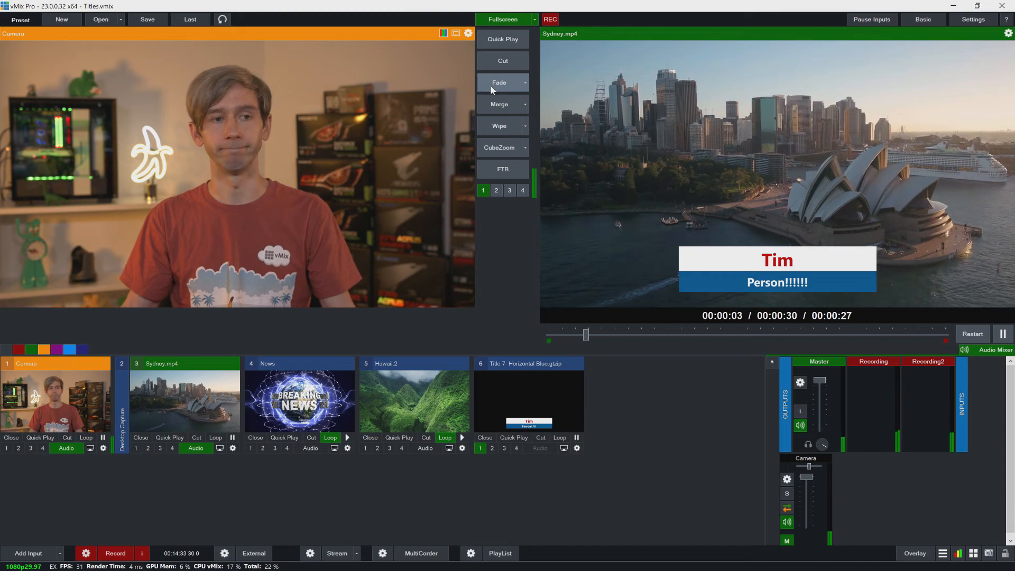
{"action": "left_click", "coordinate": [480, 450]}
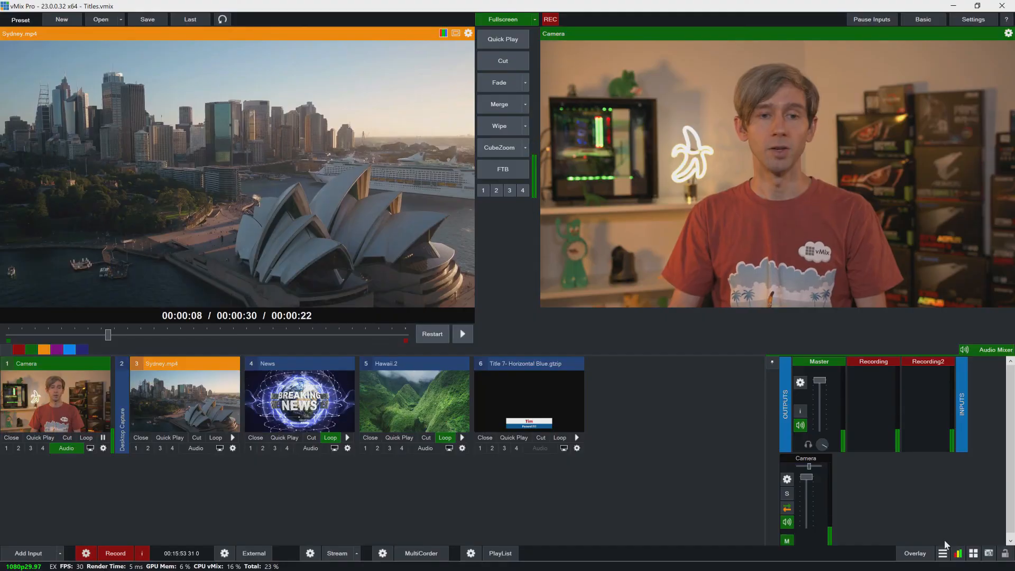
{"action": "left_click", "coordinate": [943, 553]}
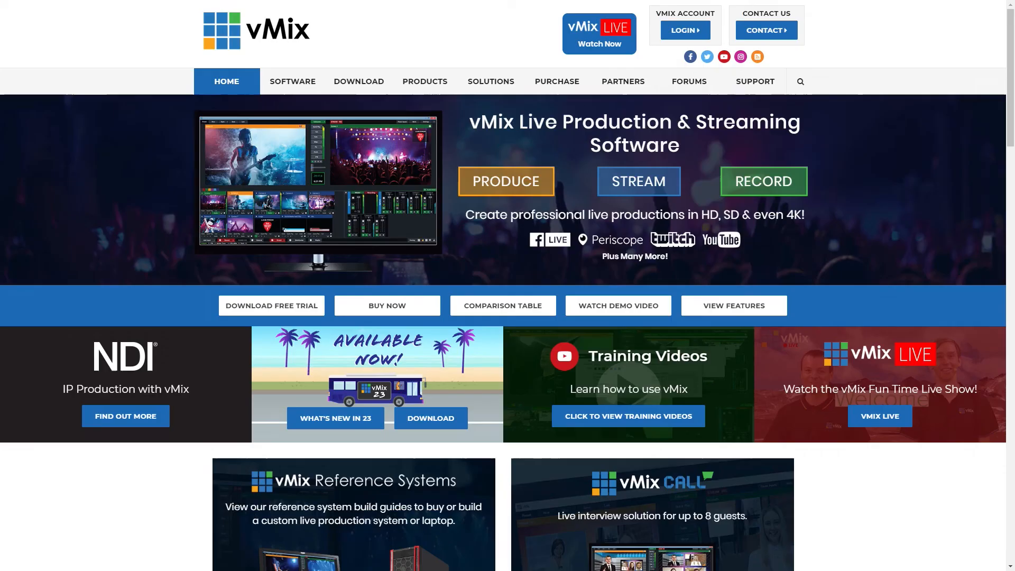
Open the Email Support page on the vMix website and go to the contact form's Subject field
{"action": "mouse_move", "coordinate": [755, 81]}
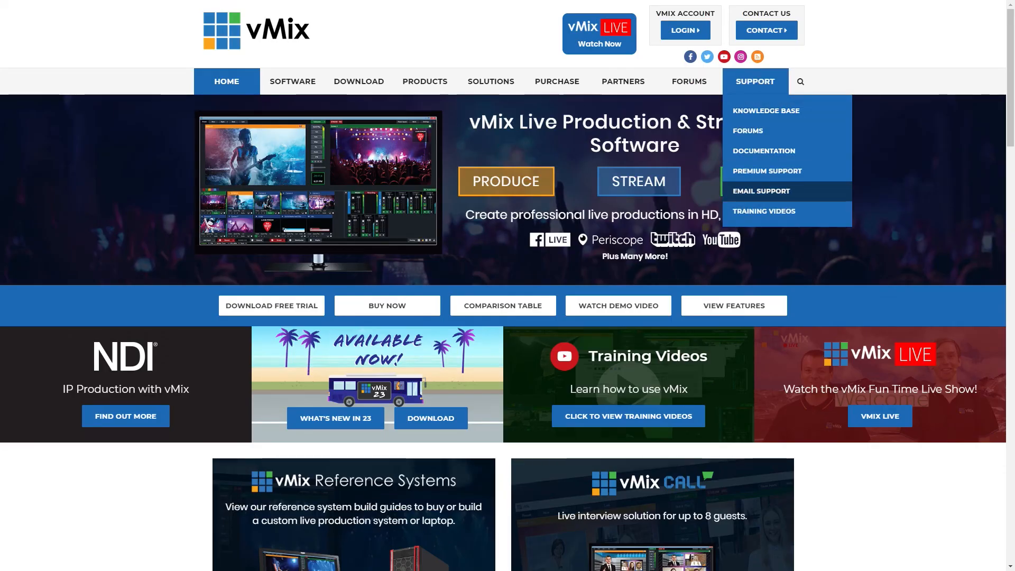
{"action": "left_click", "coordinate": [762, 191]}
{"action": "left_click", "coordinate": [209, 512]}
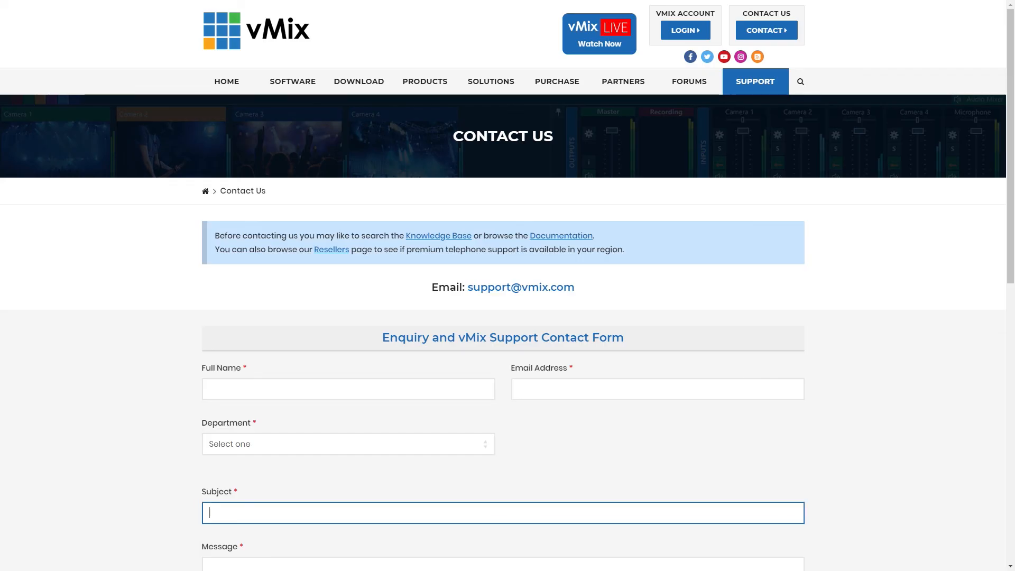